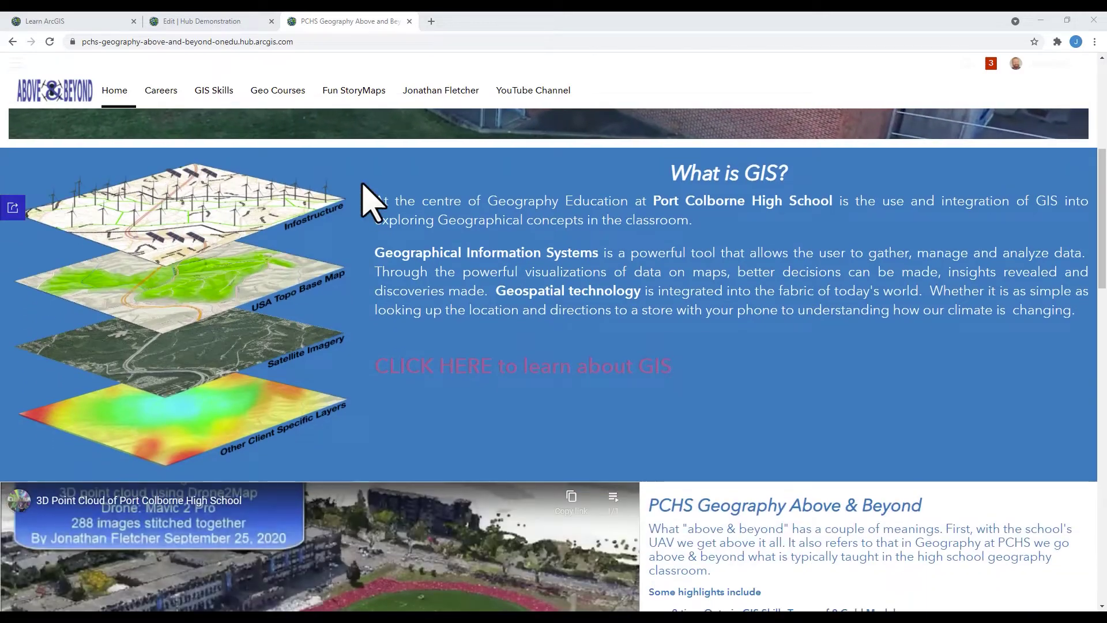
Scroll through the PCHS Geography Above & Beyond example site and open its Fun StoryMaps page.
{"action": "scroll", "coordinate": [362, 183], "scroll_direction": "down", "scroll_amount": 2}
{"action": "scroll", "coordinate": [362, 184], "scroll_direction": "down", "scroll_amount": 3}
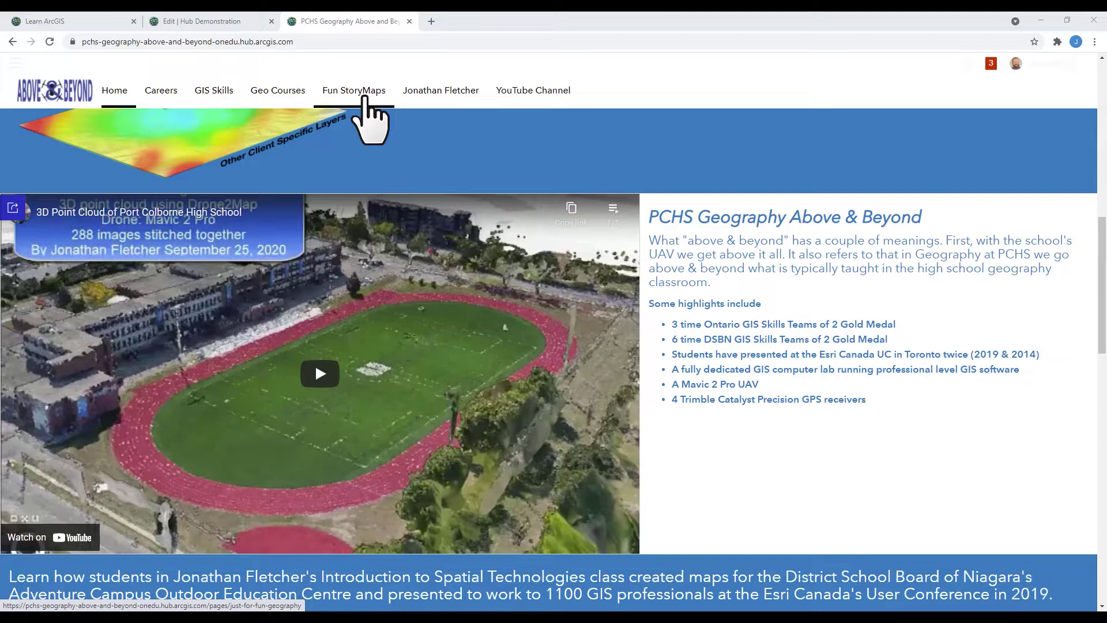
{"action": "left_click", "coordinate": [369, 115]}
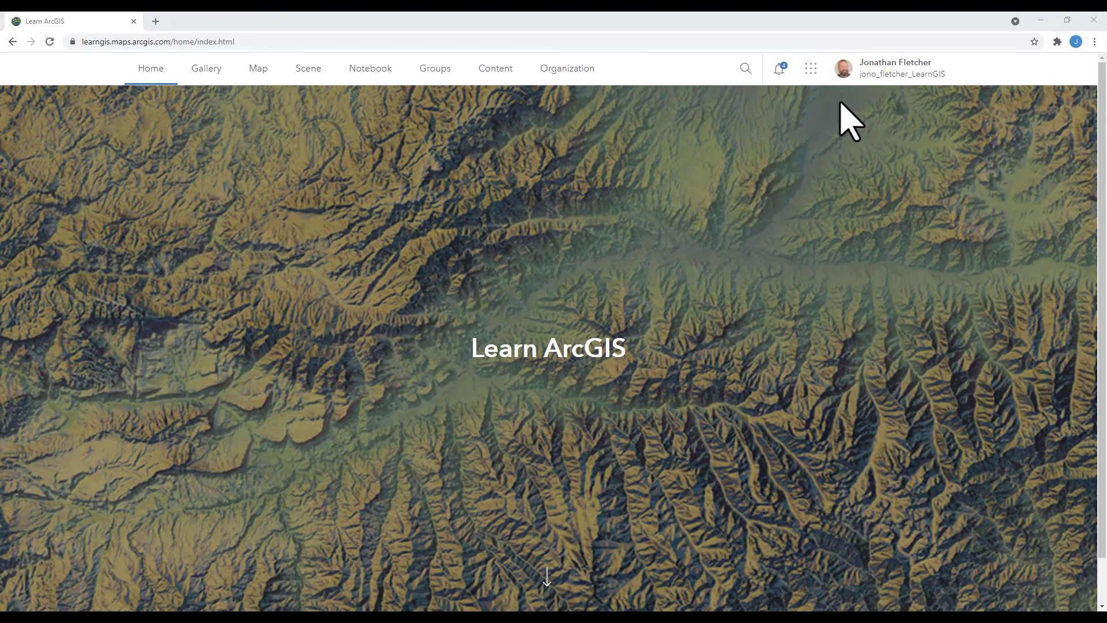
Launch Hub from the ArcGIS app launcher to edit the Hub Demonstration site.
{"action": "left_click", "coordinate": [811, 69]}
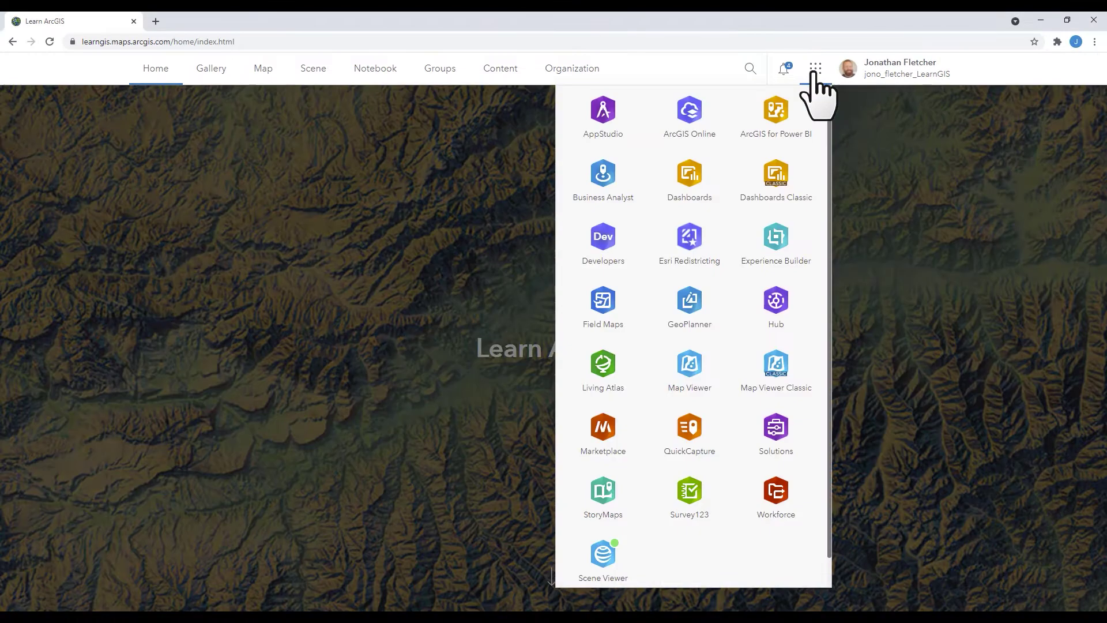
{"action": "left_click", "coordinate": [790, 314]}
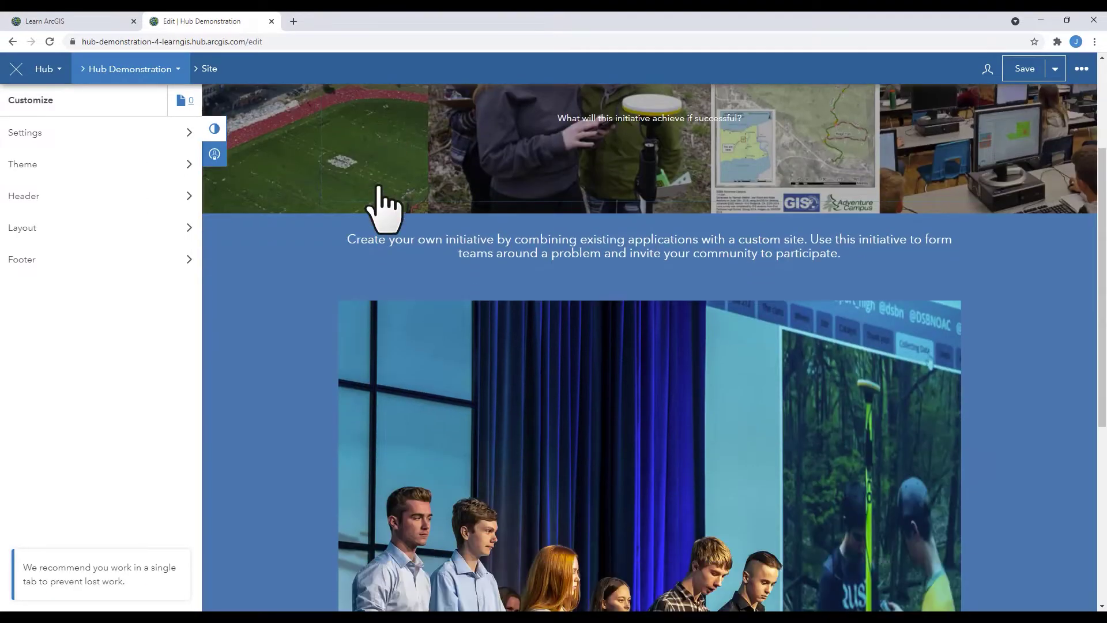
{"action": "scroll", "coordinate": [381, 199], "scroll_direction": "down", "scroll_amount": 5}
Insert a new empty Row card below the hero banner.
{"action": "scroll", "coordinate": [378, 198], "scroll_direction": "up", "scroll_amount": 4}
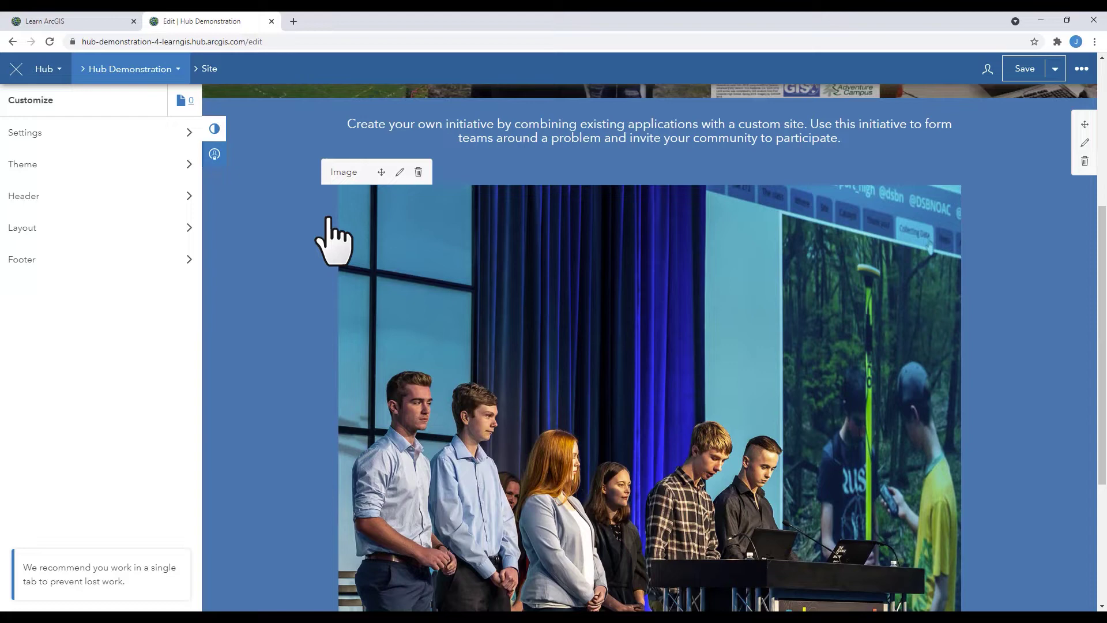
{"action": "left_click", "coordinate": [23, 229]}
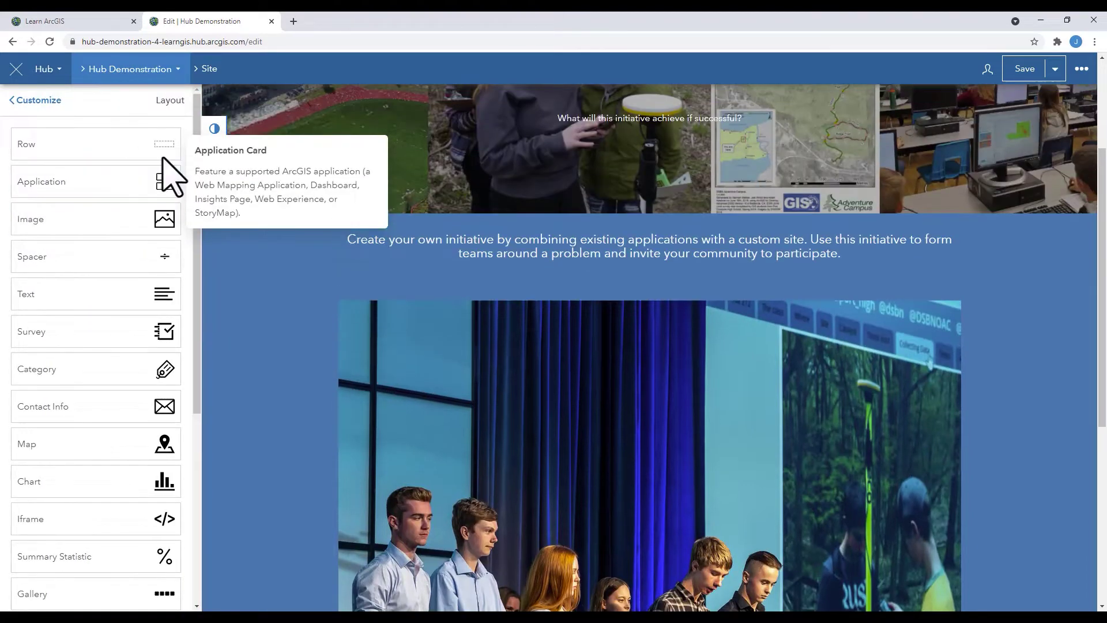
{"action": "left_click_drag", "start_coordinate": [163, 159], "coordinate": [640, 222]}
{"action": "right_click", "coordinate": [645, 219]}
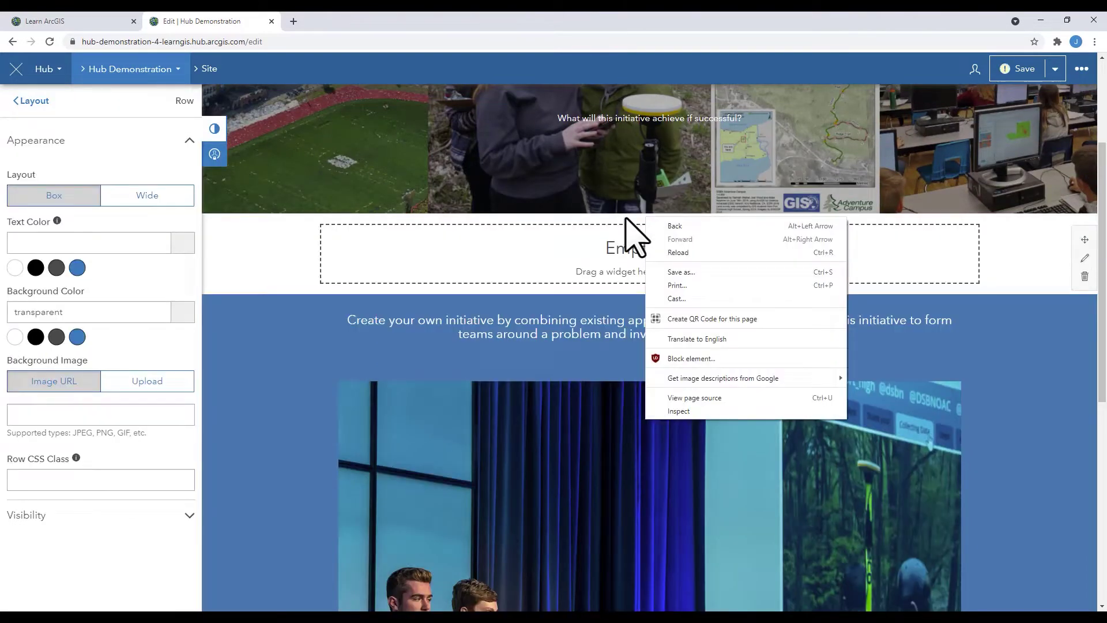
{"action": "left_click", "coordinate": [209, 234]}
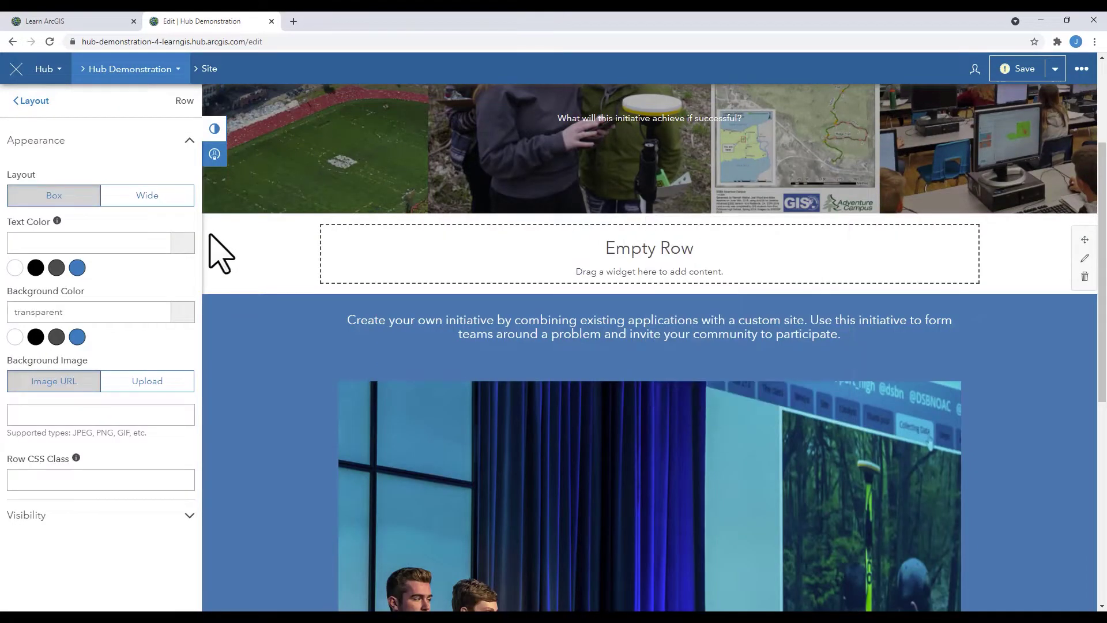
Keep the new row at Box layout and give it a white #ffffff background.
{"action": "left_click", "coordinate": [148, 197]}
{"action": "left_click", "coordinate": [63, 199]}
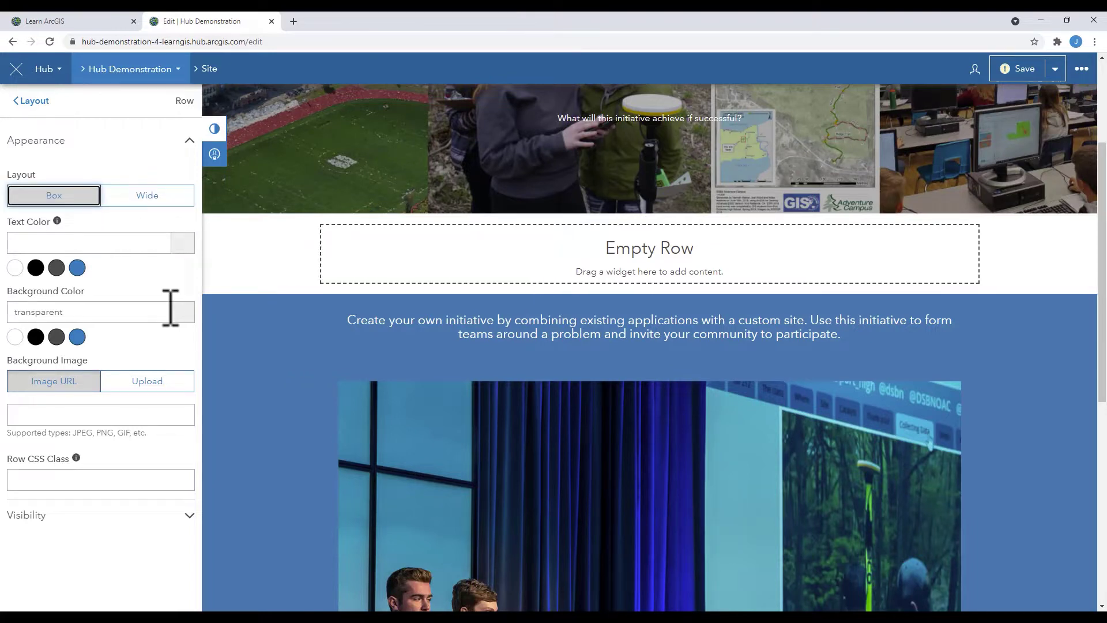
{"action": "left_click", "coordinate": [131, 310]}
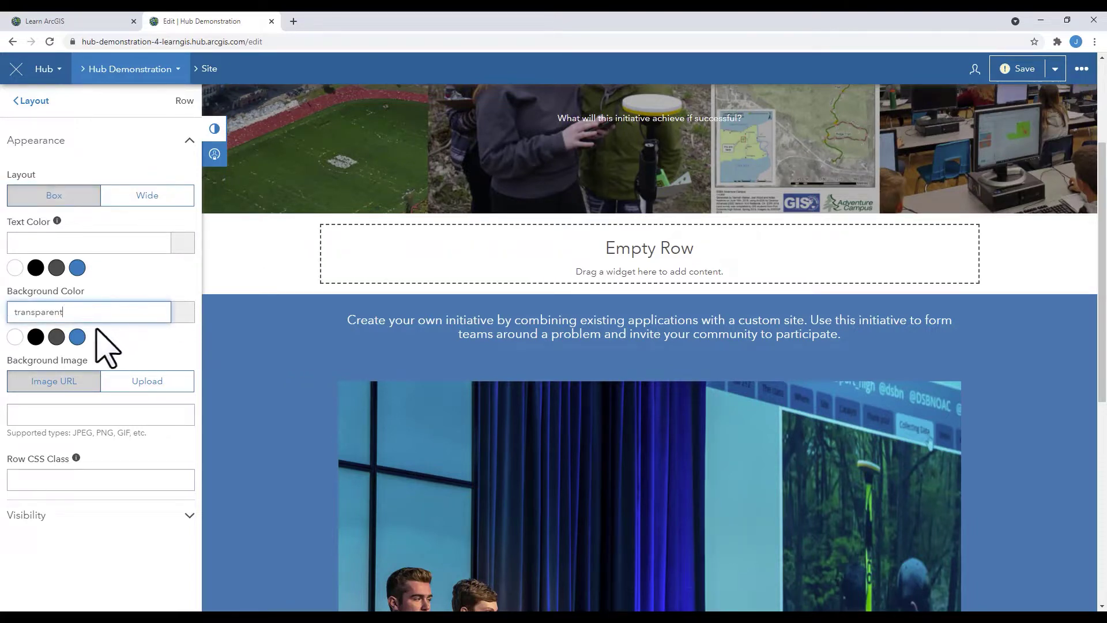
{"action": "left_click", "coordinate": [77, 338]}
{"action": "left_click", "coordinate": [15, 338]}
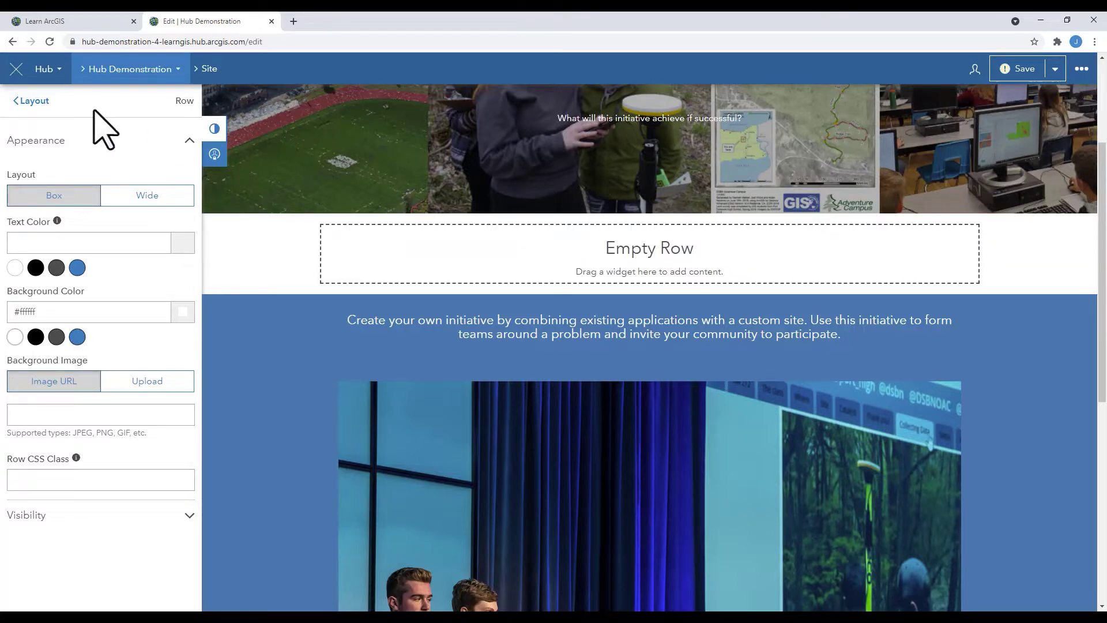
{"action": "left_click", "coordinate": [17, 104]}
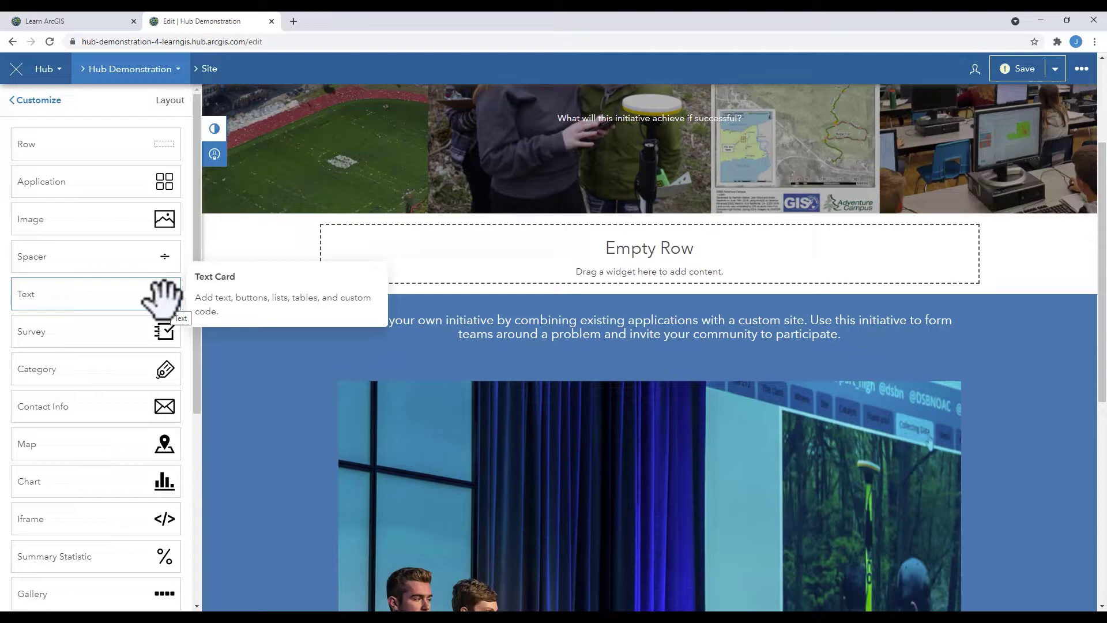
Add a Text card to the empty row and paste the 'Geographic Information Systems (teams of 2).' competition text.
{"action": "left_click_drag", "start_coordinate": [161, 294], "coordinate": [637, 255]}
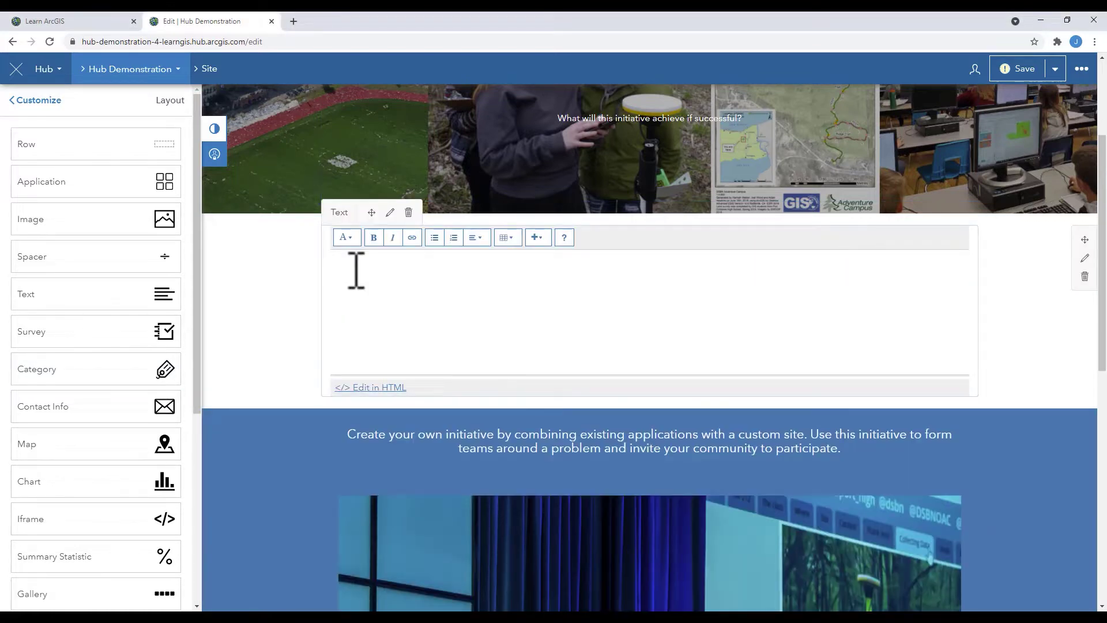
{"action": "type", "text": "Geographic Information Systems (teams of 2). The Ontario Technological Skills Competition is held every spring at the Toronto Congress Centre.  Every year, over a 1000 students travel here to compete and test their skills in everything from auto mechanics, welding, baking, hairstyling, construction, programming and yes, Geographic Information systems. Students are presented with a real life scenario and data that must be solved using GIS spatial analysis tools. Link to the OTSC Geographic Information Systems Teams of 2 scope."}
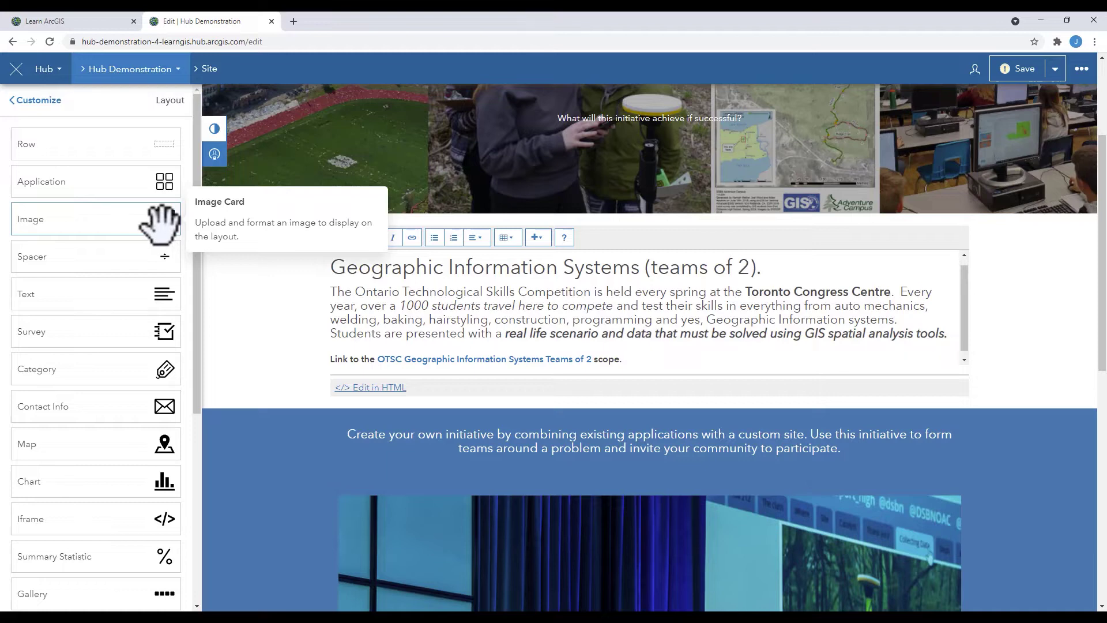
Place an Image card beside the text and upload the 'poster ah' photo from the computer.
{"action": "left_click_drag", "start_coordinate": [162, 222], "coordinate": [974, 334]}
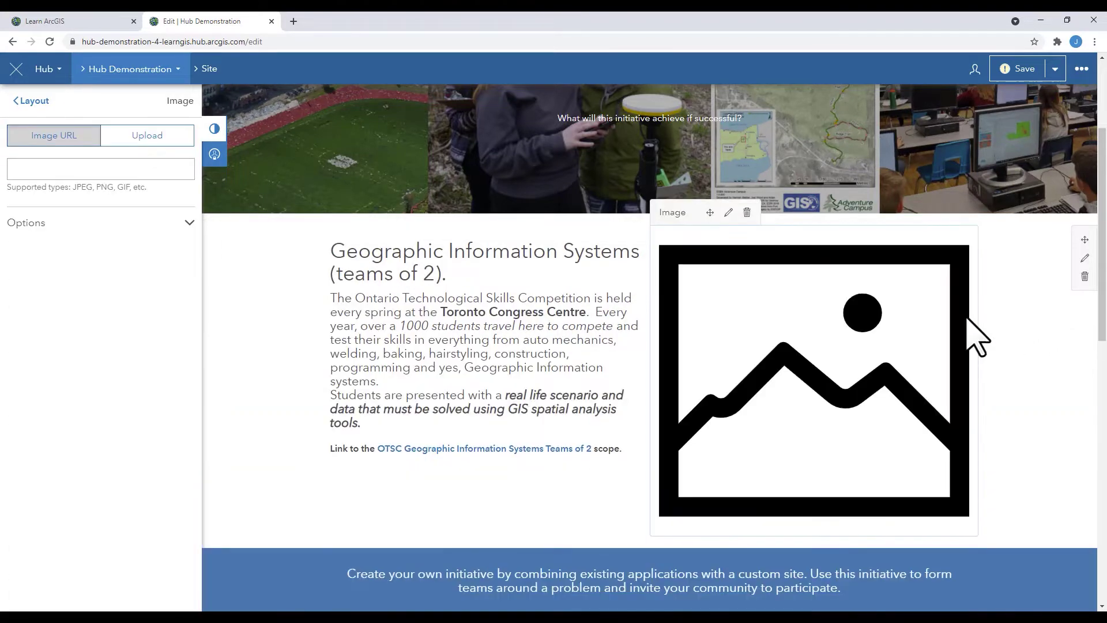
{"action": "left_click", "coordinate": [151, 137]}
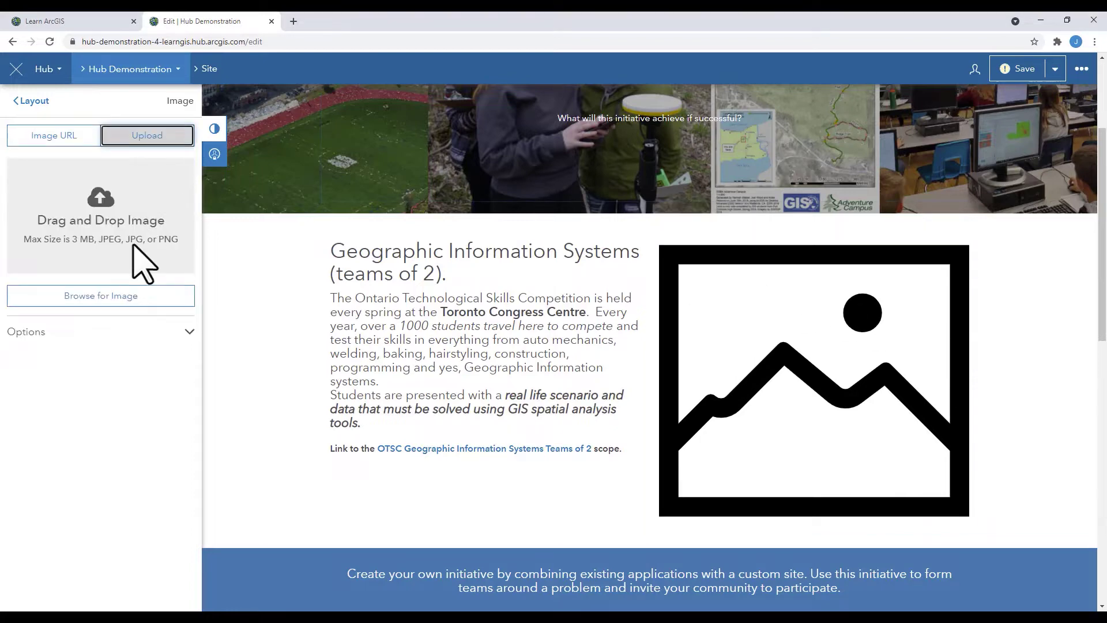
{"action": "left_click", "coordinate": [134, 295]}
{"action": "left_click", "coordinate": [192, 338]}
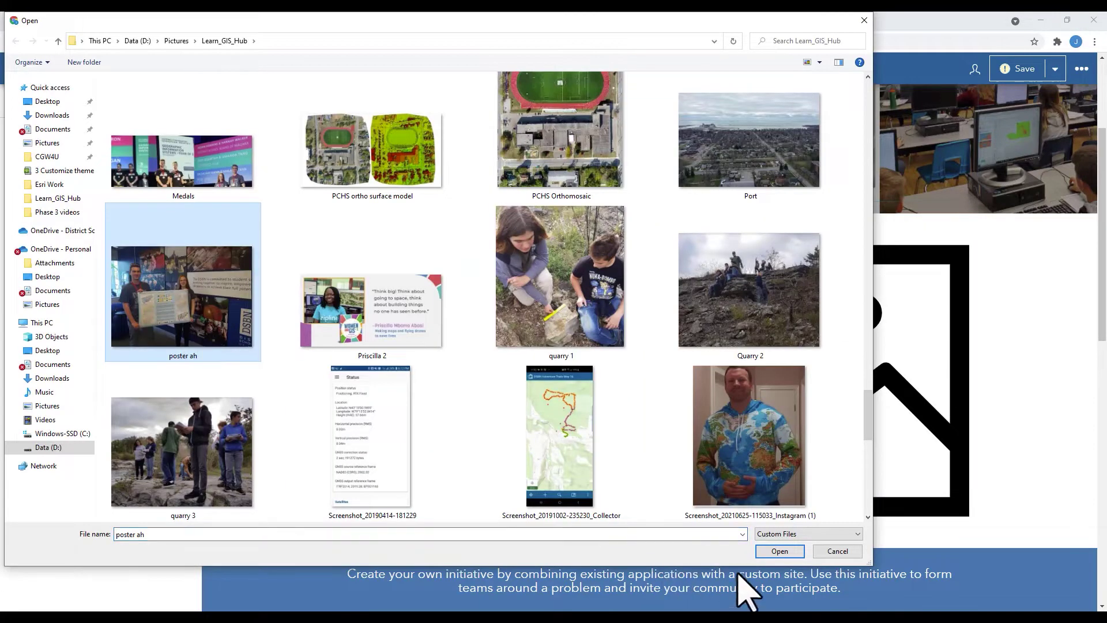
{"action": "left_click", "coordinate": [776, 552]}
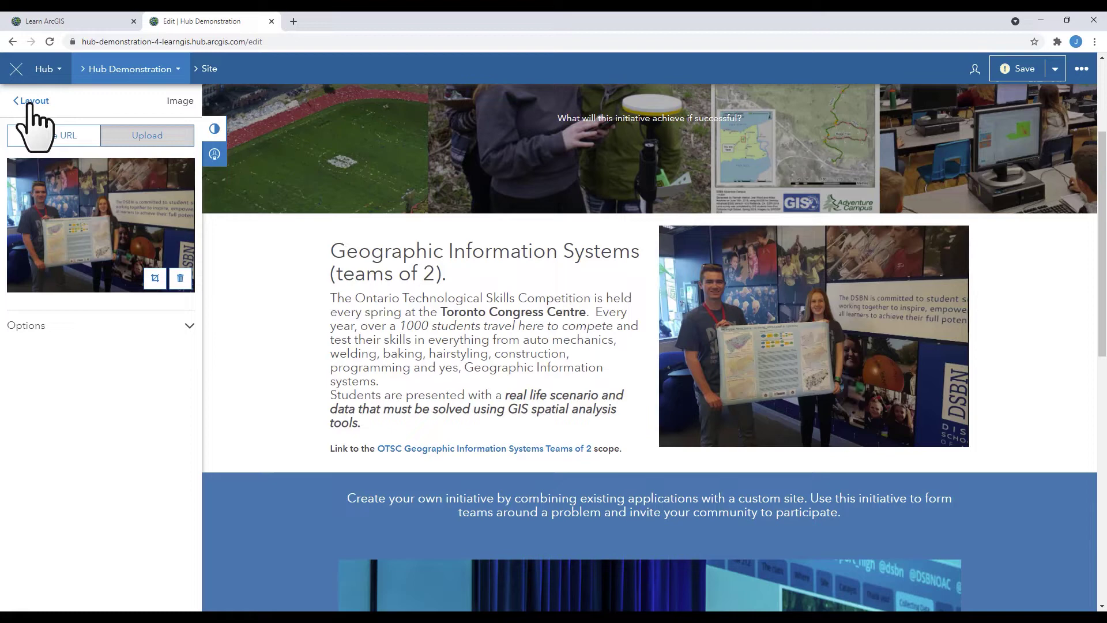
Switch the text-and-photo row's layout from Box to Wide.
{"action": "left_click", "coordinate": [30, 102]}
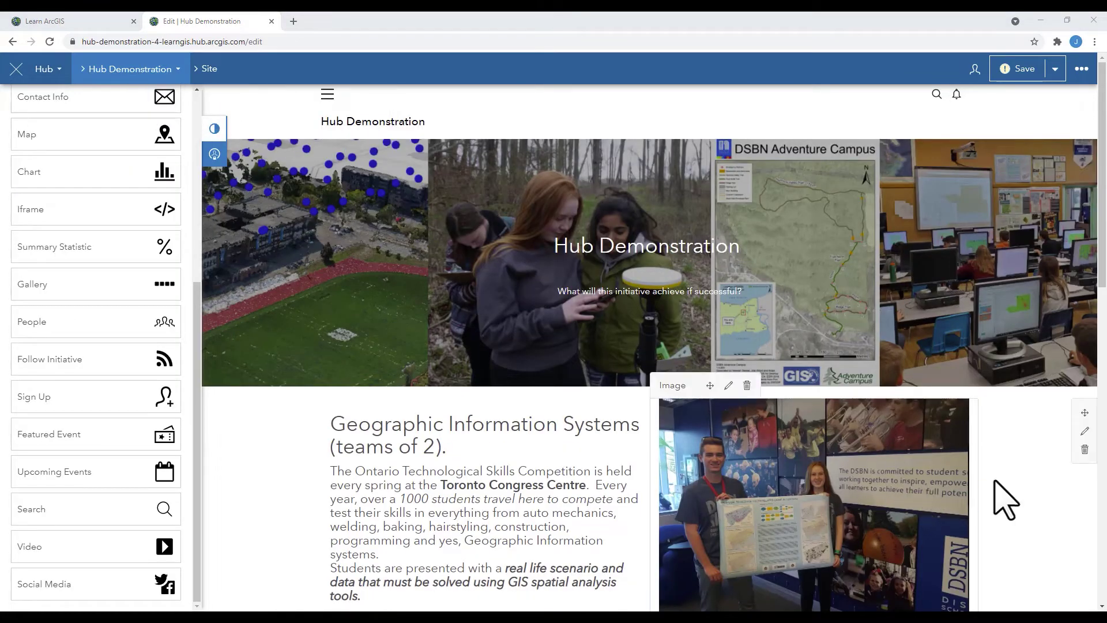
{"action": "left_click", "coordinate": [1084, 432]}
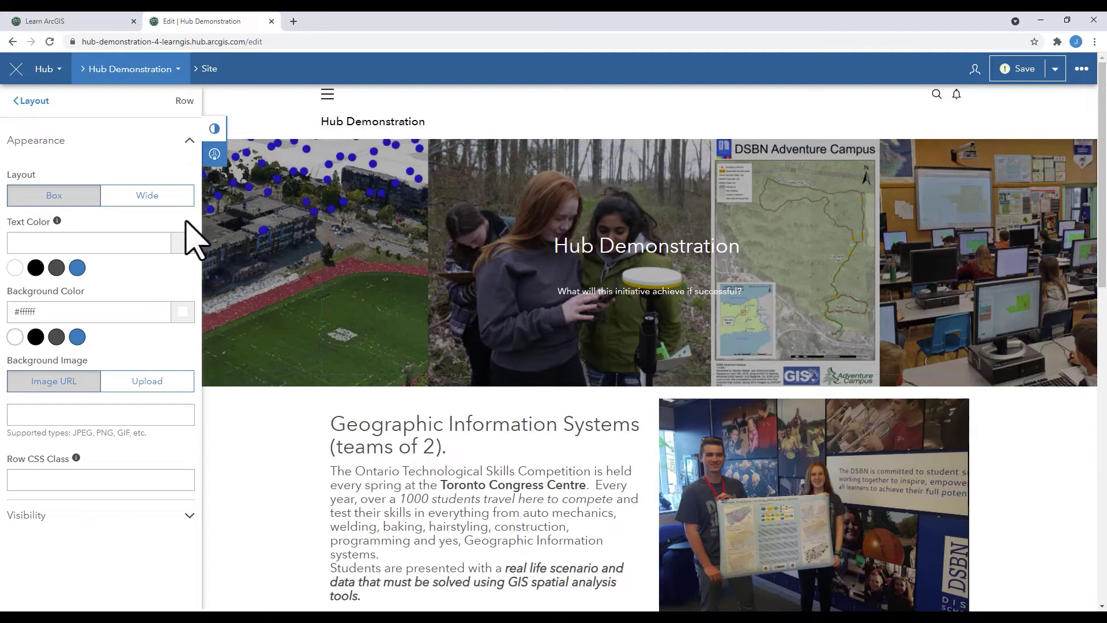
{"action": "left_click", "coordinate": [145, 196]}
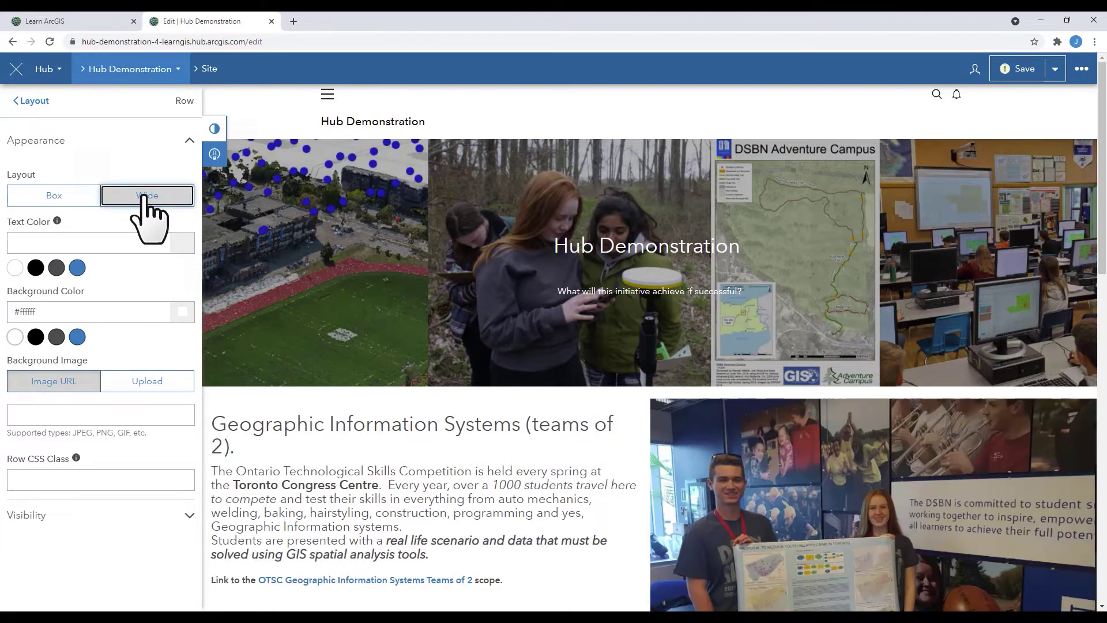
{"action": "left_click", "coordinate": [93, 197]}
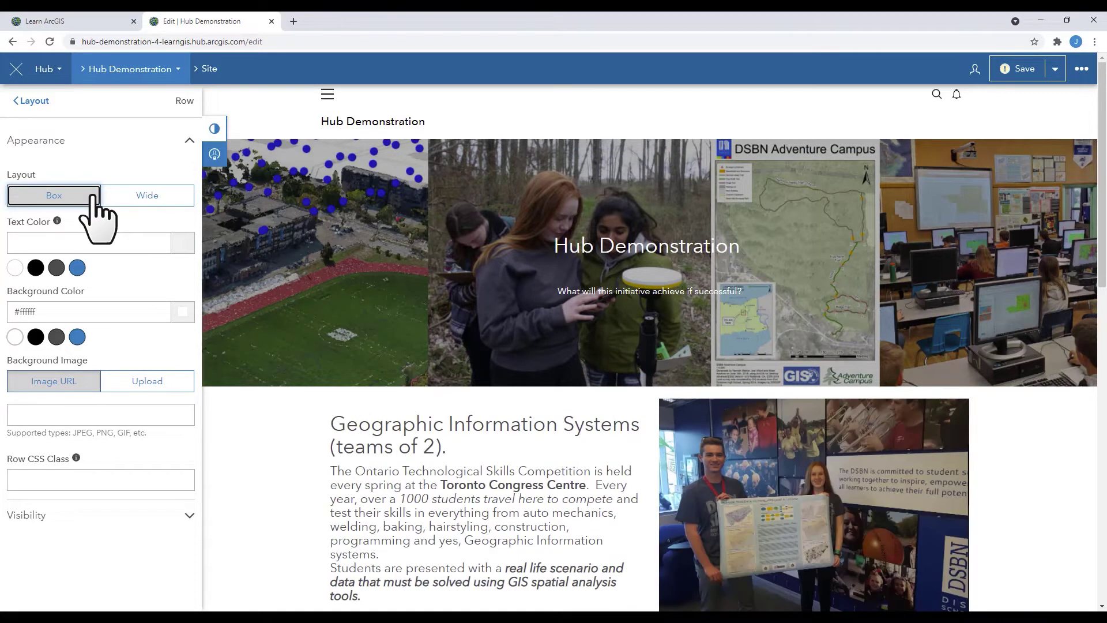
{"action": "left_click", "coordinate": [137, 195]}
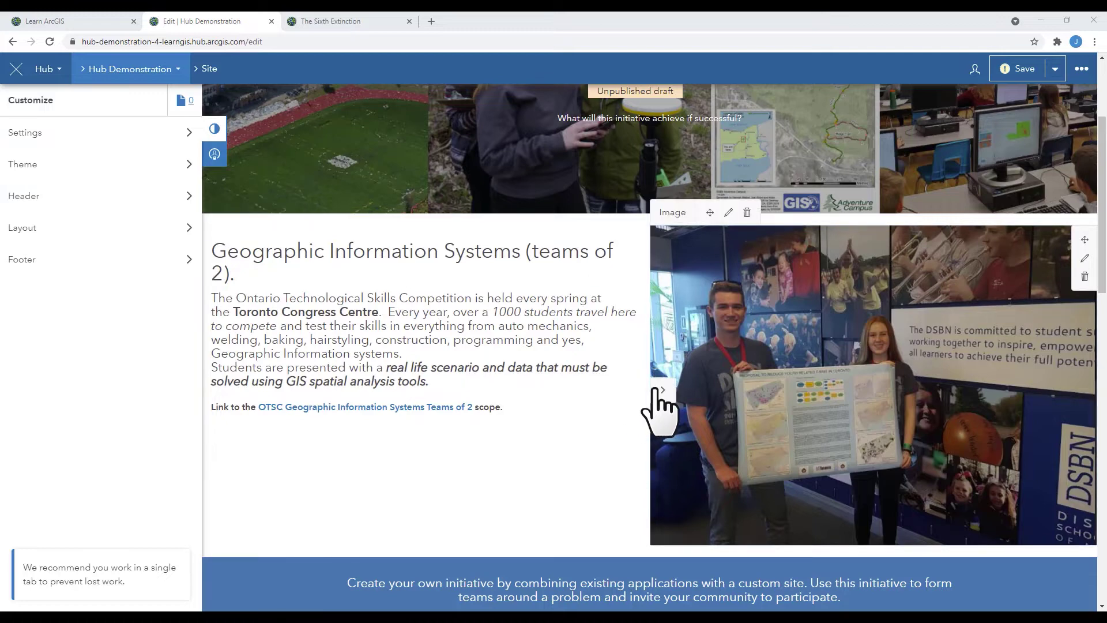
Adjust the column split so the text column is wider and the photo sits further right.
{"action": "left_click", "coordinate": [639, 390]}
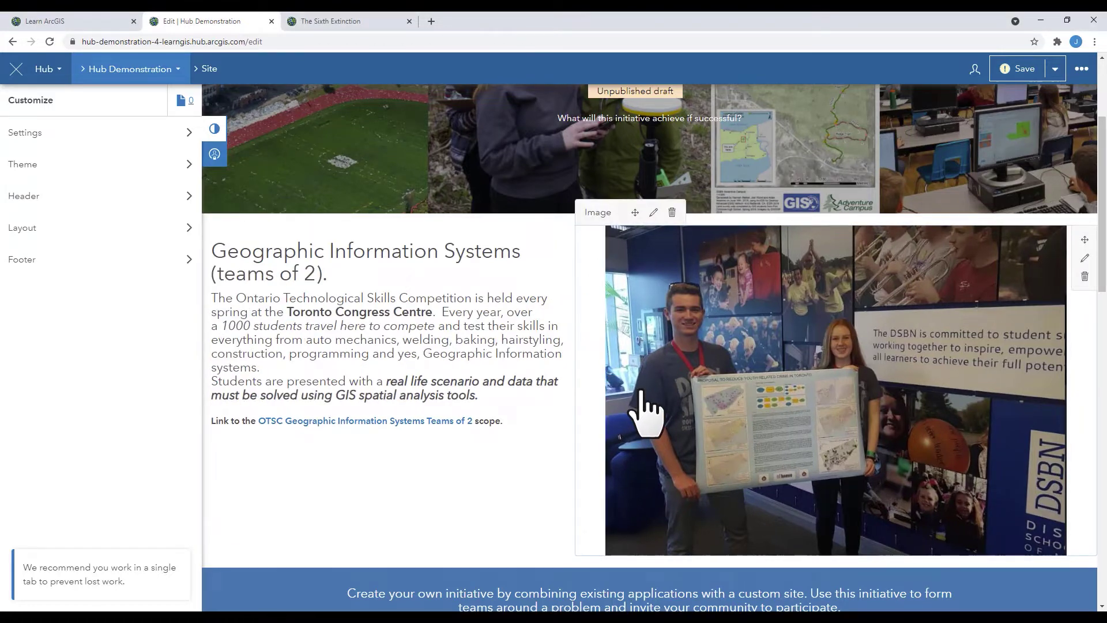
{"action": "left_click", "coordinate": [554, 395]}
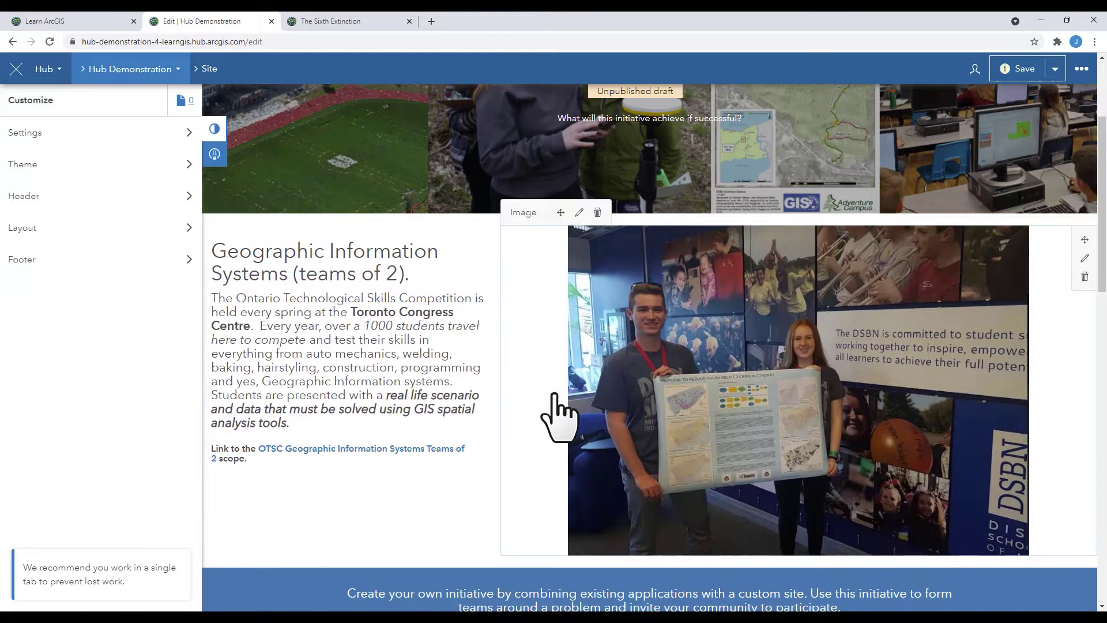
{"action": "left_click", "coordinate": [499, 416]}
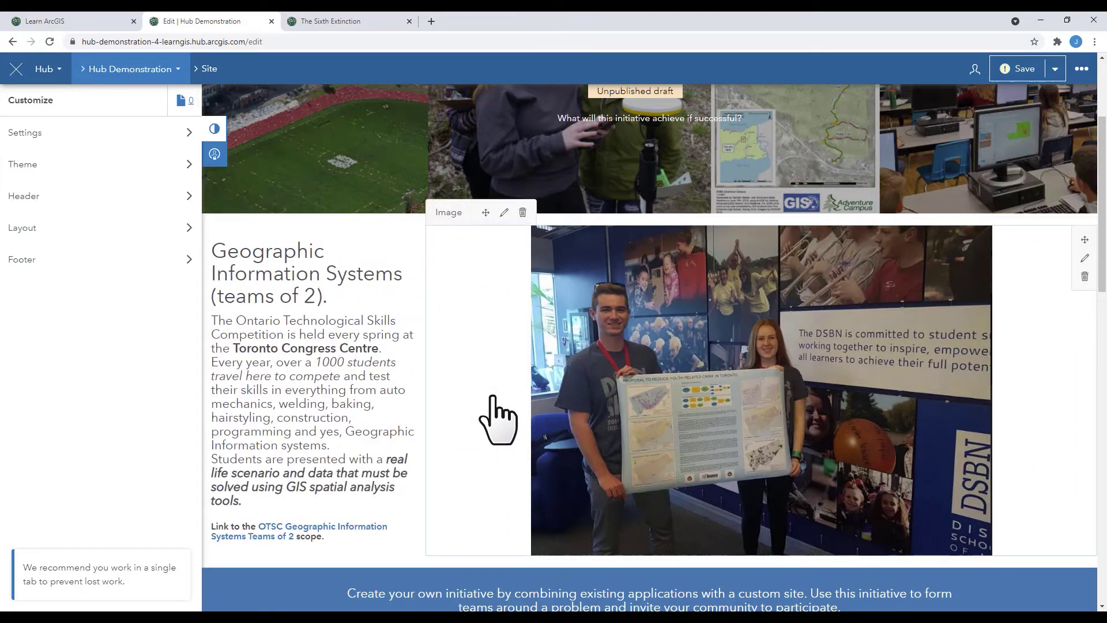
{"action": "left_click", "coordinate": [495, 418]}
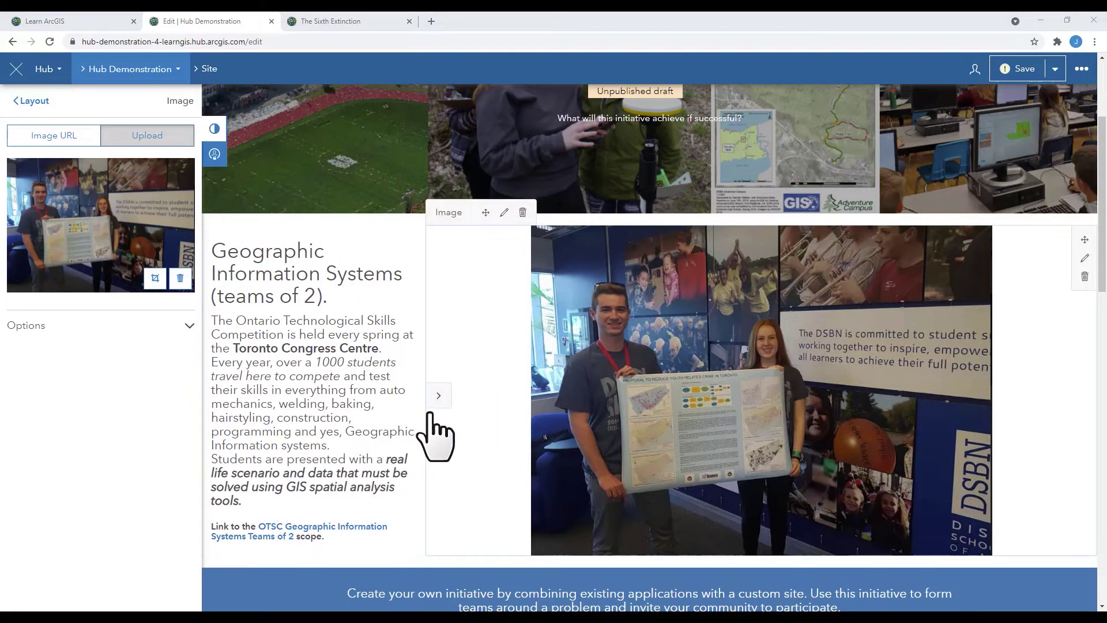
{"action": "left_click", "coordinate": [439, 403]}
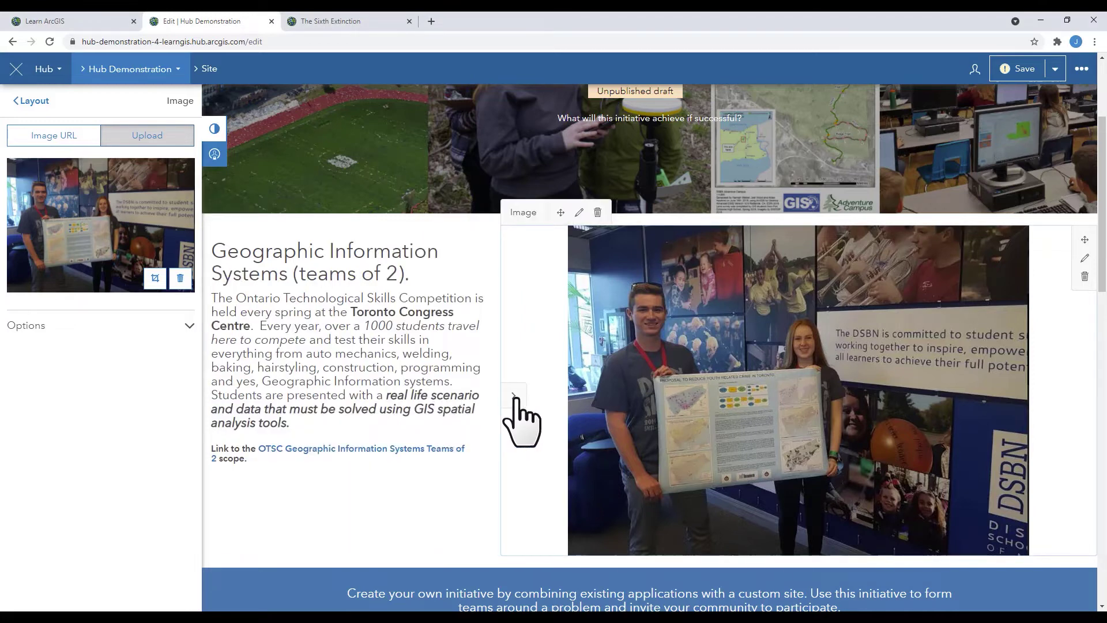
{"action": "left_click", "coordinate": [518, 420]}
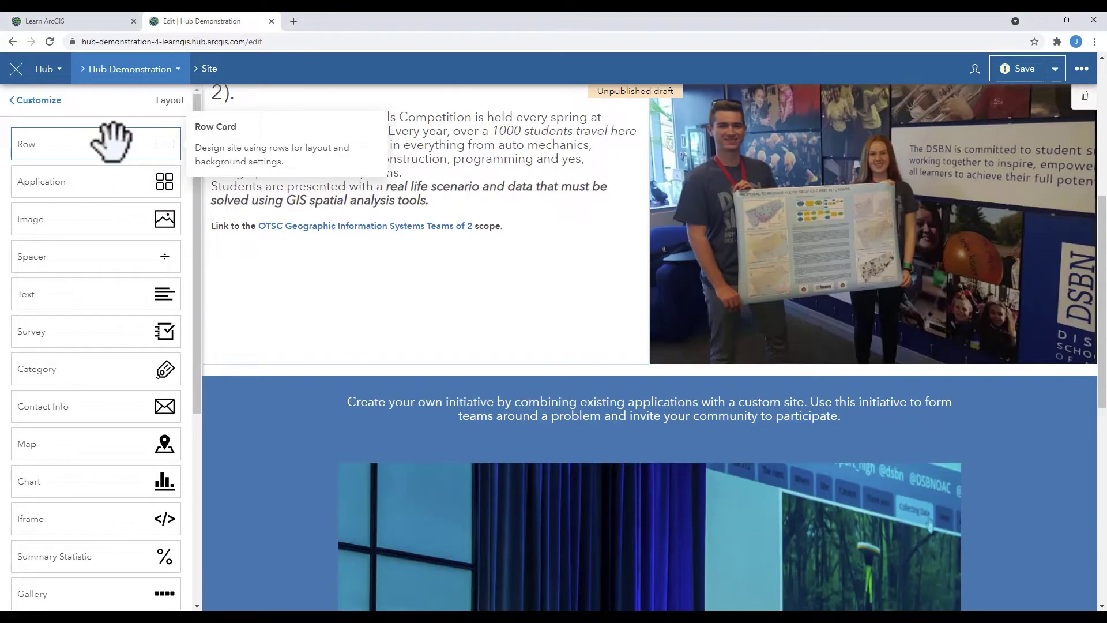
Add a new Wide-layout row below the text-and-photo row.
{"action": "left_click_drag", "start_coordinate": [112, 140], "coordinate": [641, 377]}
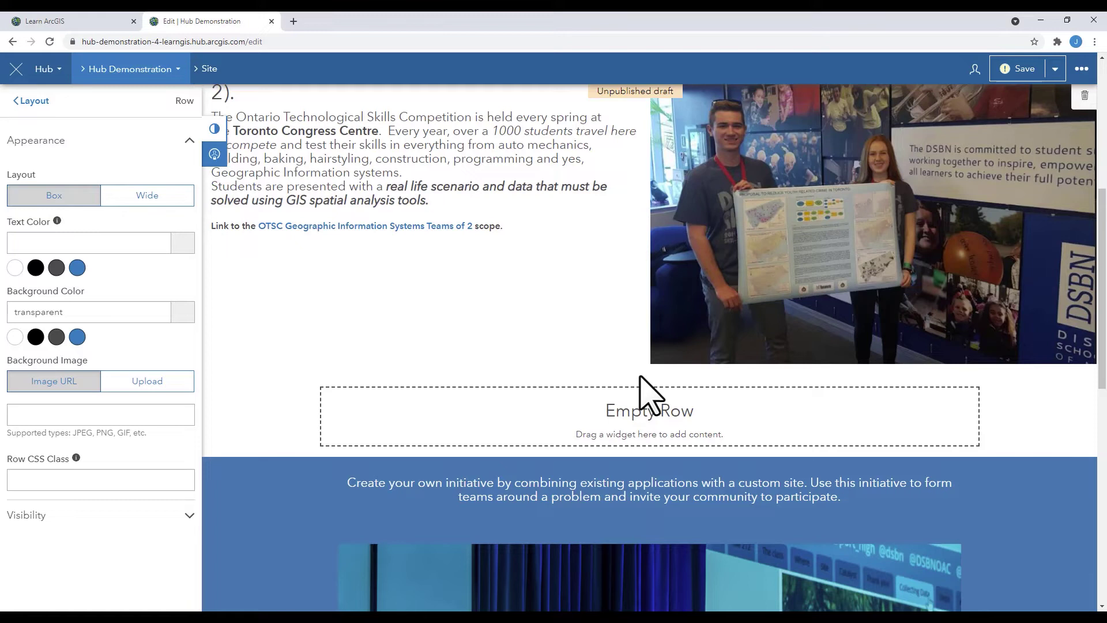
{"action": "left_click", "coordinate": [145, 196]}
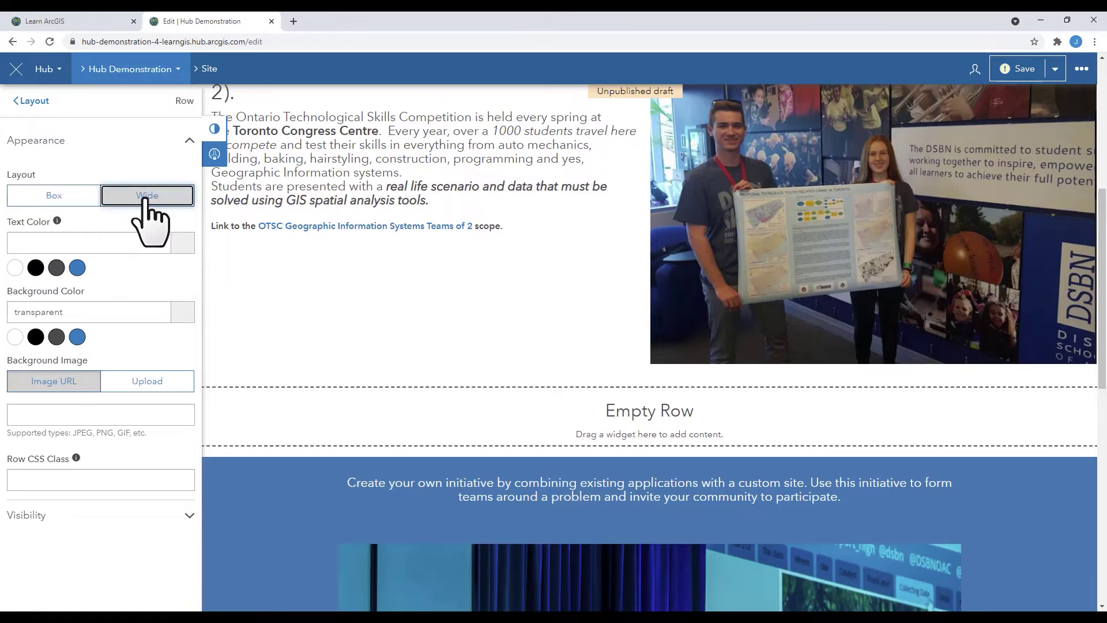
{"action": "left_click", "coordinate": [29, 103]}
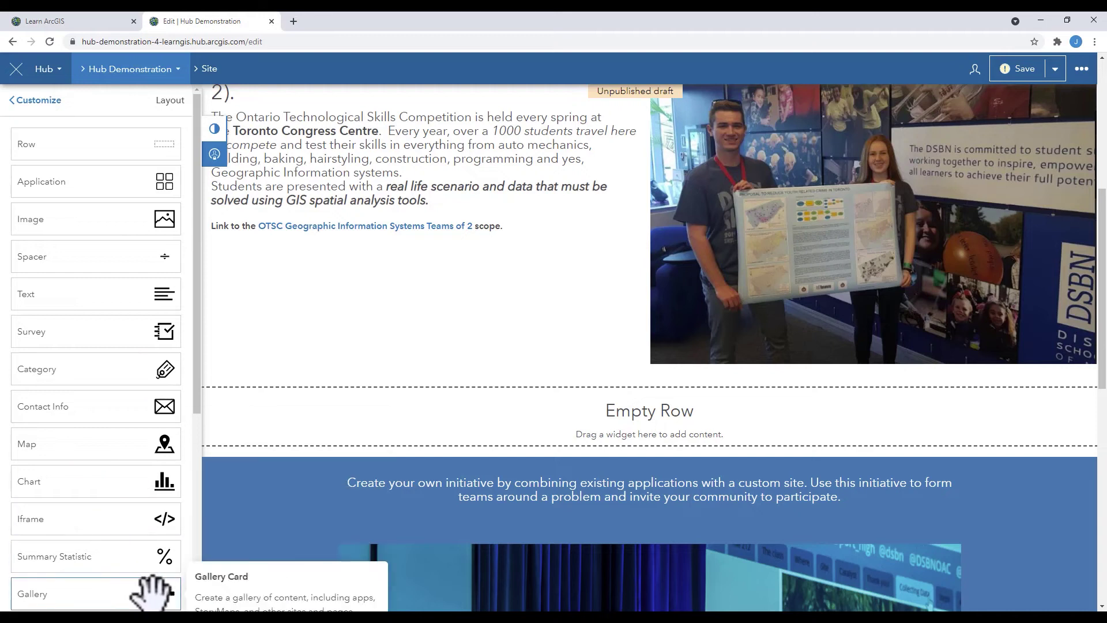
Place a Gallery card in the new row with Manual content and start selecting content.
{"action": "left_click_drag", "start_coordinate": [151, 590], "coordinate": [628, 407]}
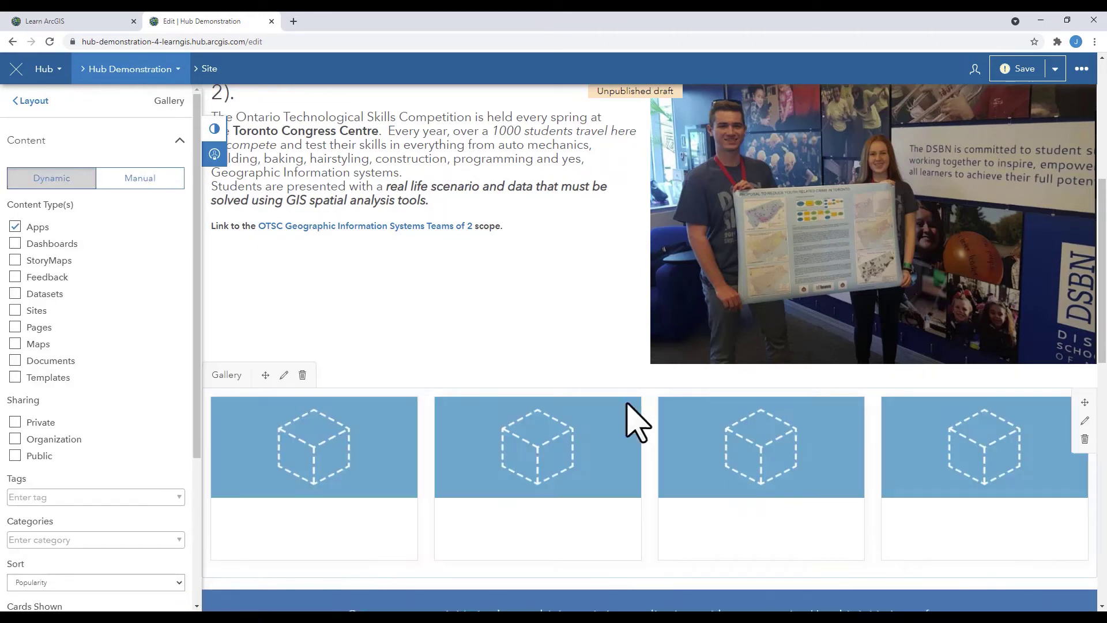
{"action": "left_click", "coordinate": [126, 186]}
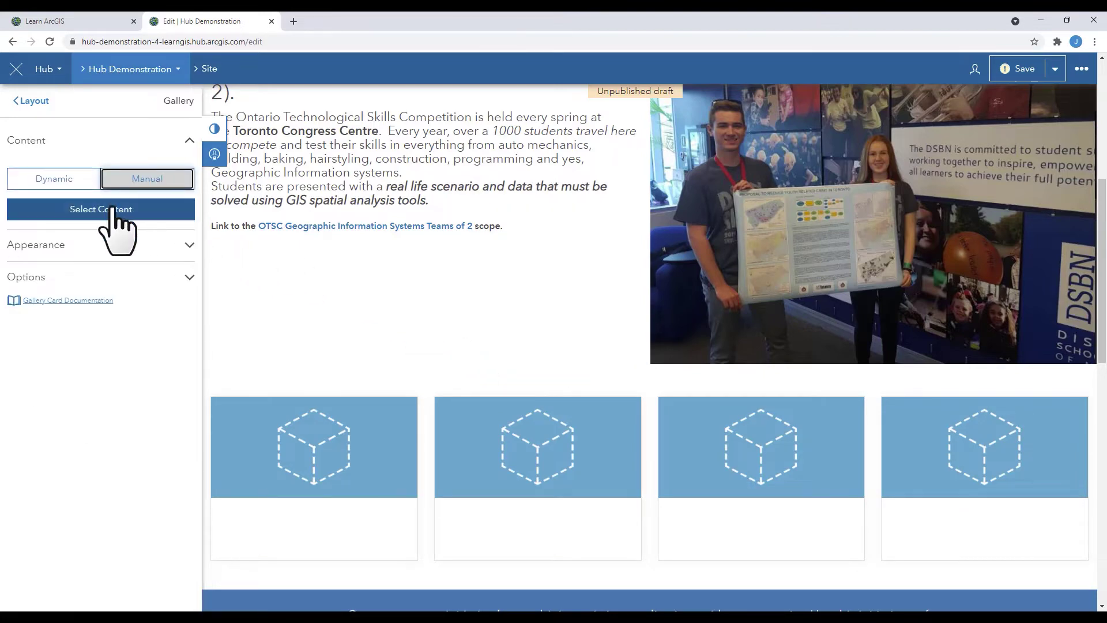
{"action": "left_click", "coordinate": [119, 208]}
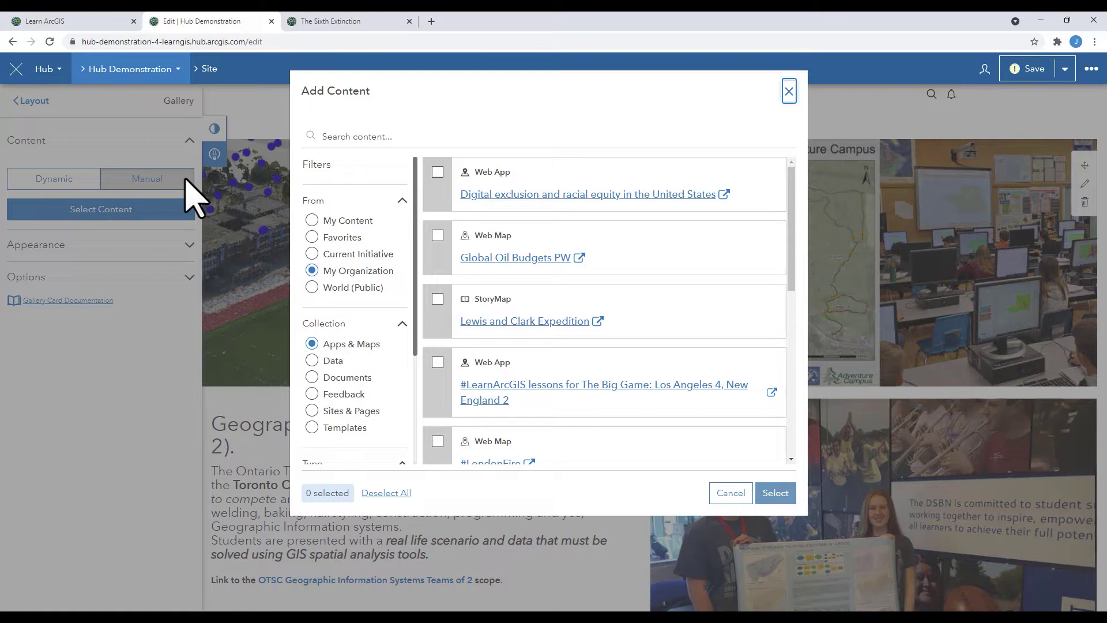
From World (Public) StoryMaps, add Welcome to the Anthropocene and The Sixth Extinction to the gallery.
{"action": "left_click", "coordinate": [312, 287]}
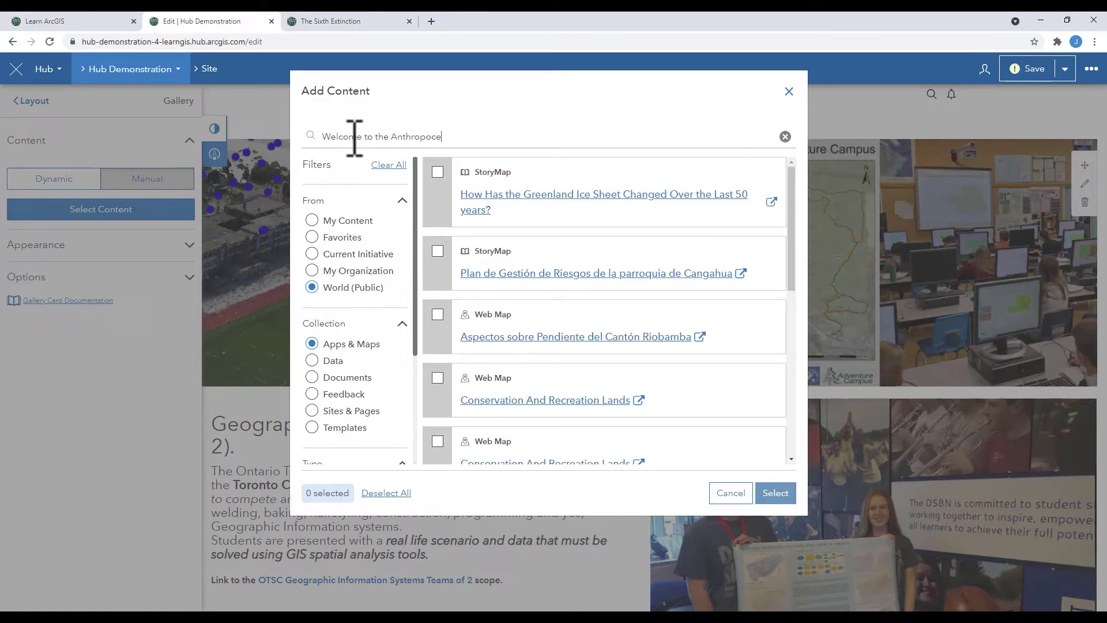
{"action": "type", "text": "e"}
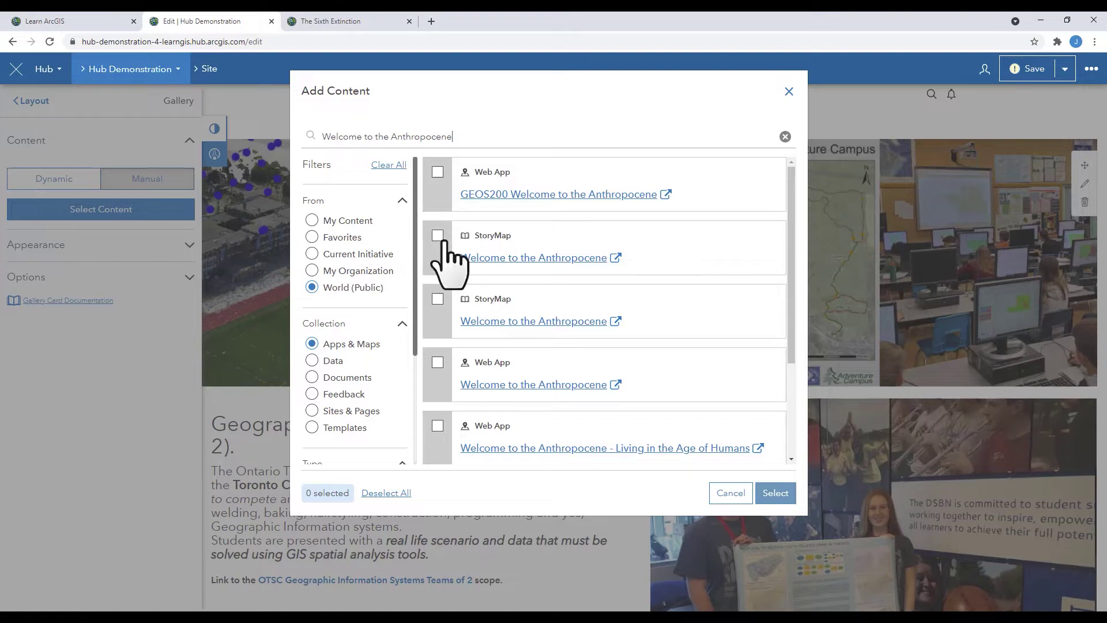
{"action": "scroll", "coordinate": [334, 346], "scroll_direction": "down", "scroll_amount": 3}
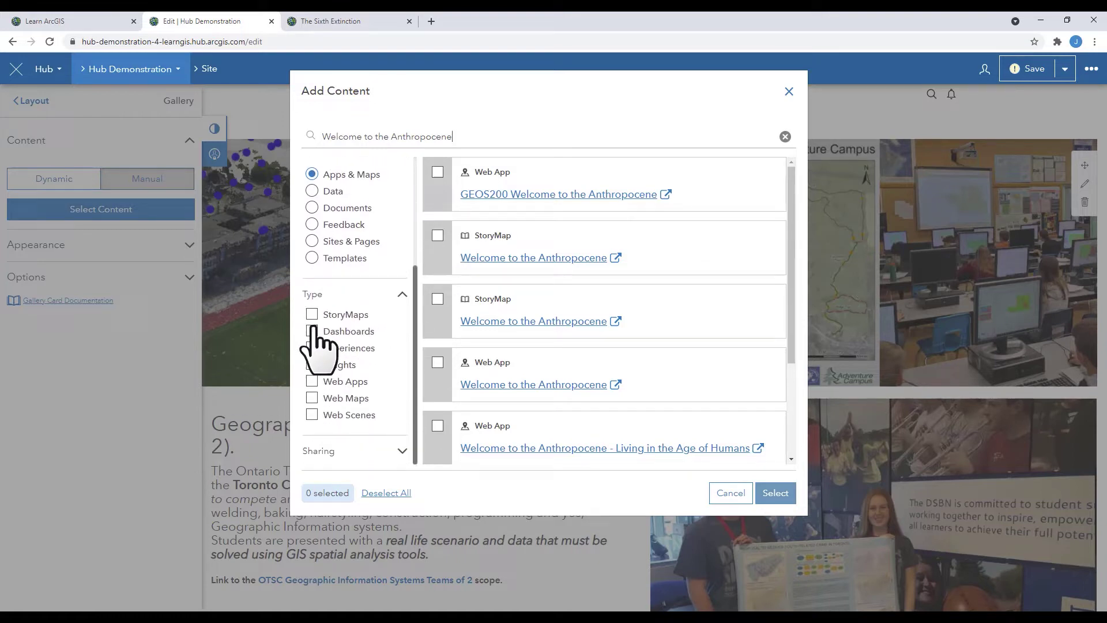
{"action": "left_click", "coordinate": [312, 314]}
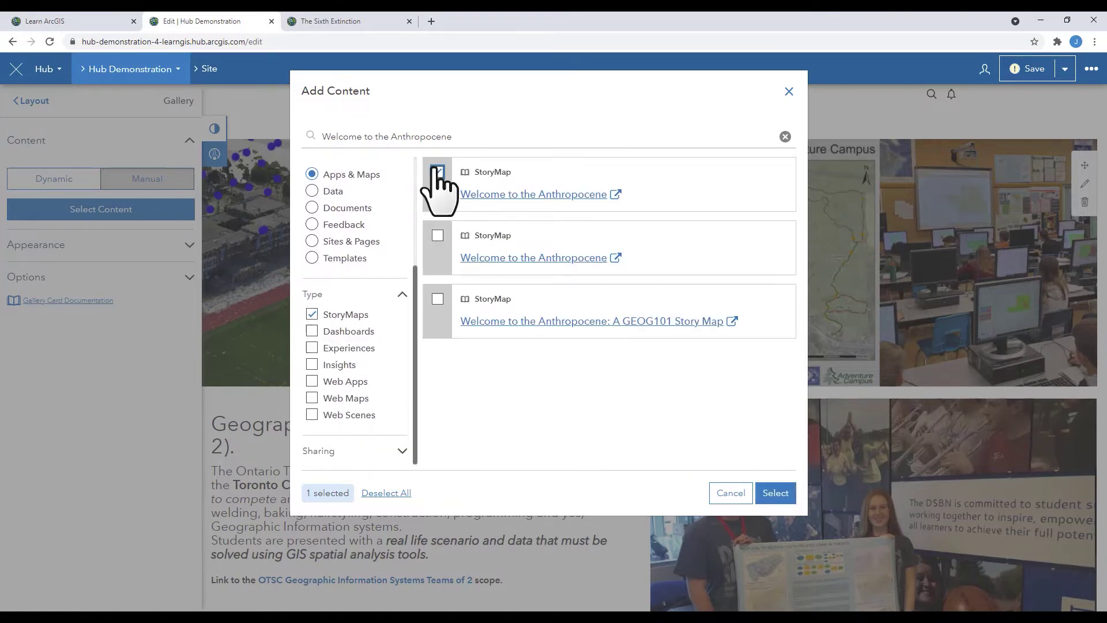
{"action": "left_click_drag", "start_coordinate": [453, 136], "coordinate": [218, 129]}
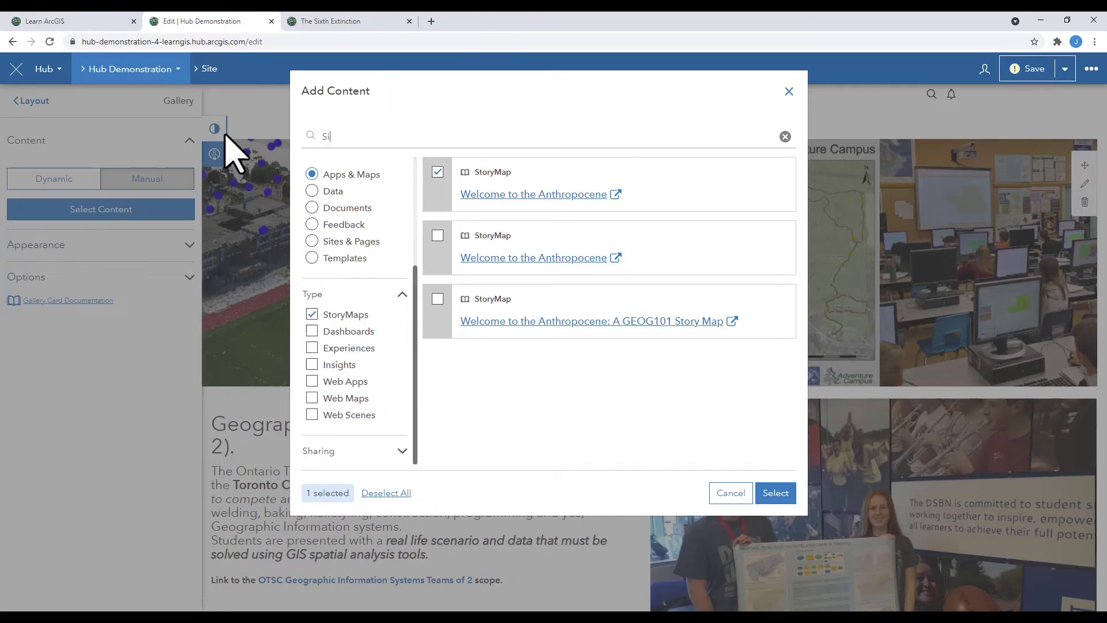
{"action": "type", "text": "Sixth Extinction"}
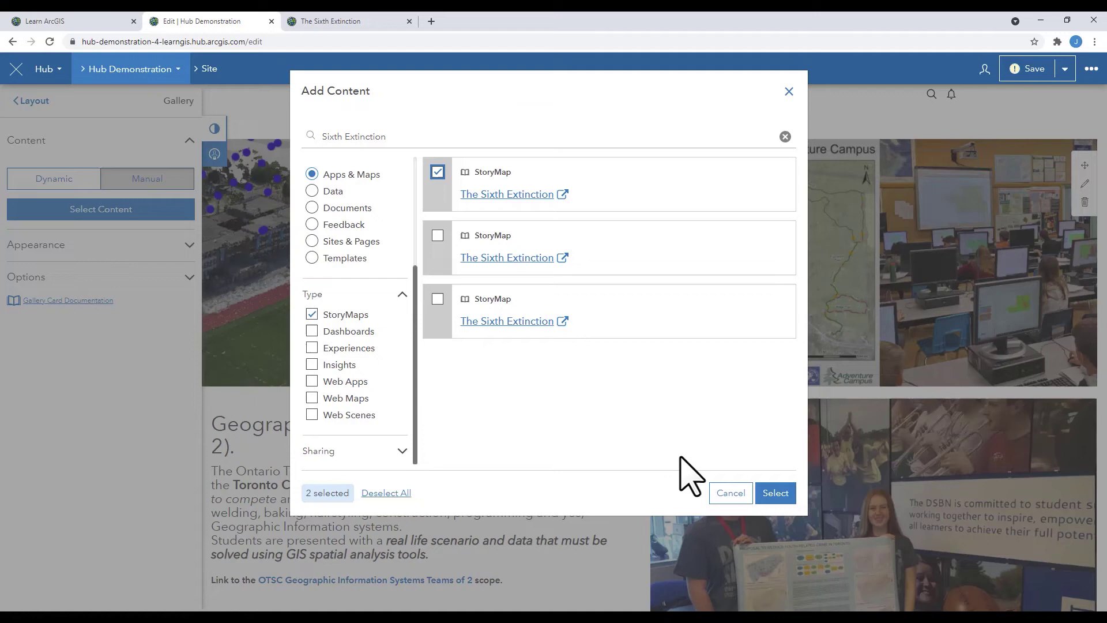
{"action": "left_click", "coordinate": [776, 493]}
{"action": "scroll", "coordinate": [279, 268], "scroll_direction": "down", "scroll_amount": 6}
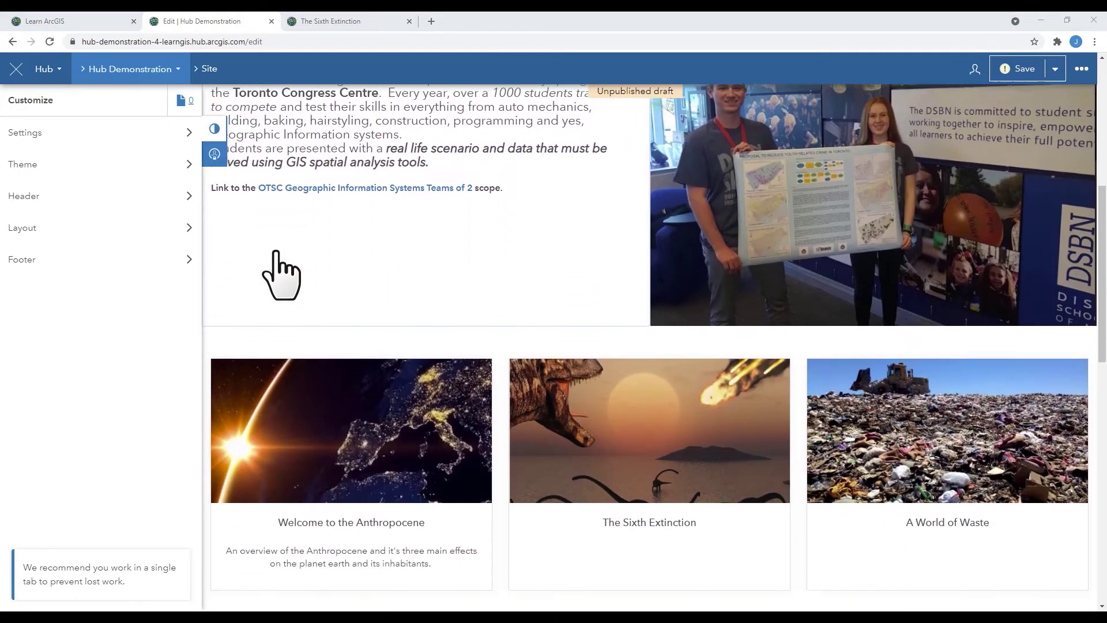
Save the site and preview the unpublished draft down to the three-StoryMap gallery.
{"action": "left_click", "coordinate": [1006, 72]}
{"action": "left_click", "coordinate": [1051, 71]}
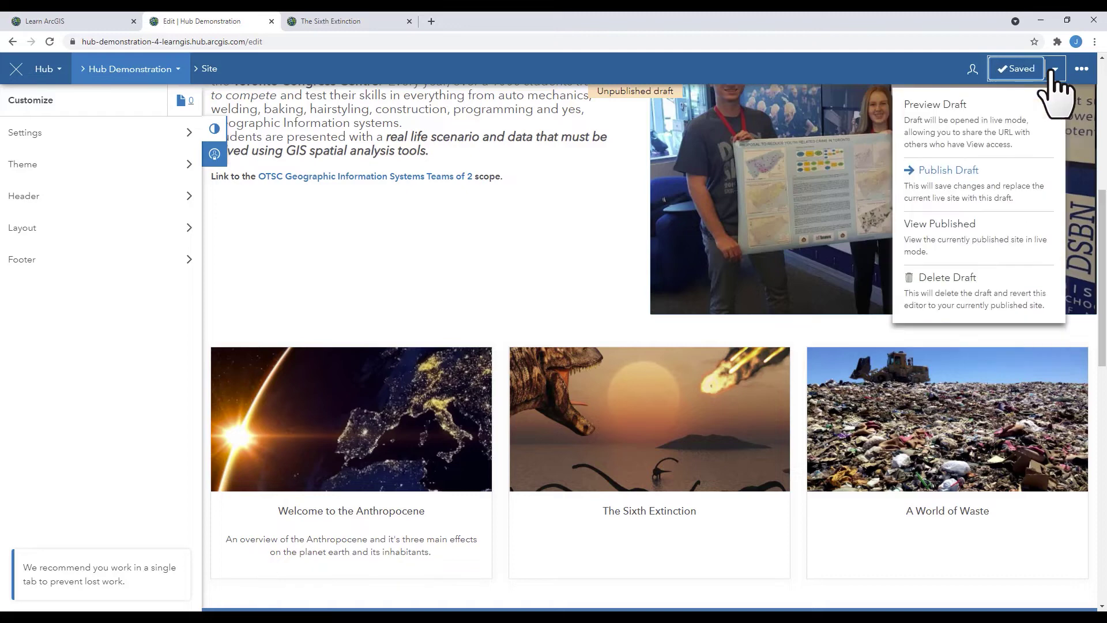
{"action": "left_click", "coordinate": [945, 109]}
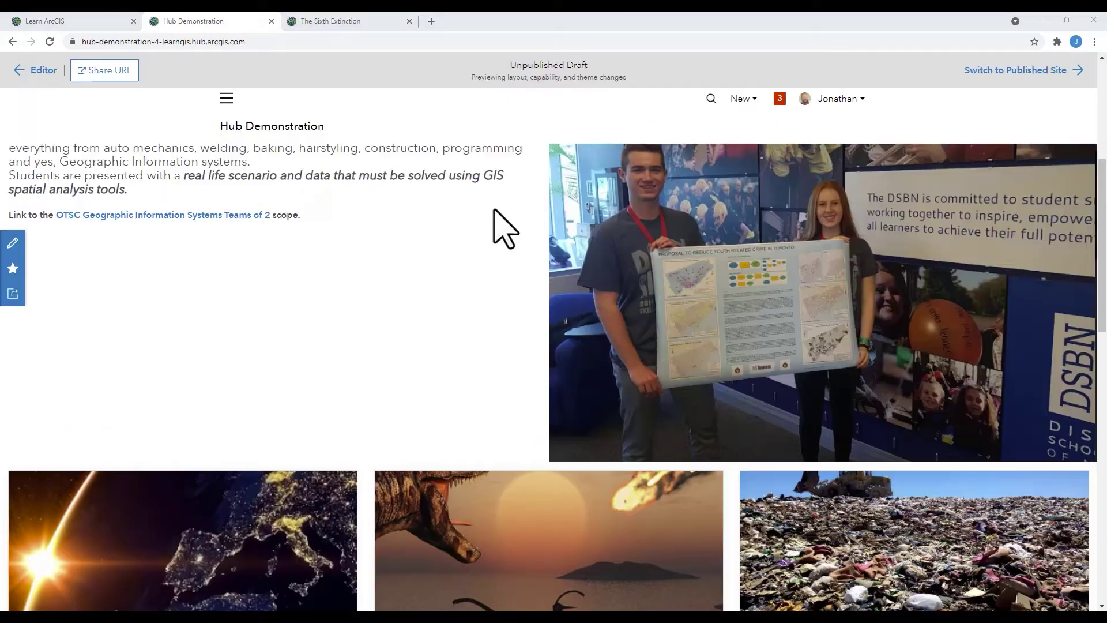
{"action": "scroll", "coordinate": [505, 228], "scroll_direction": "down", "scroll_amount": 3}
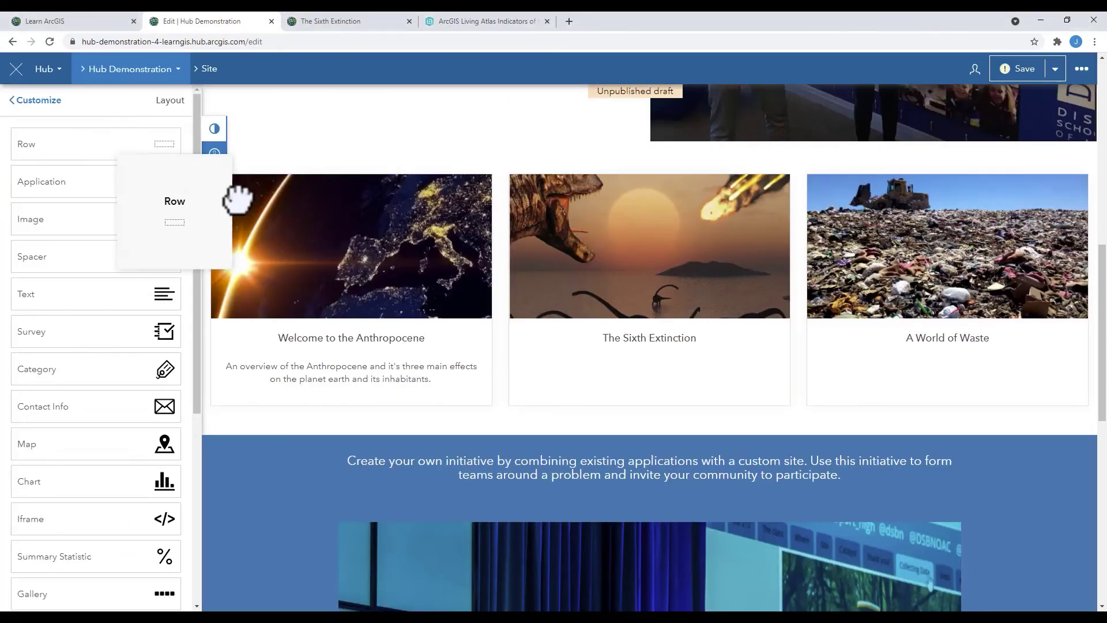
Add a full-width row below the StoryMap gallery and place an Iframe widget in it.
{"action": "left_click_drag", "start_coordinate": [237, 199], "coordinate": [650, 452]}
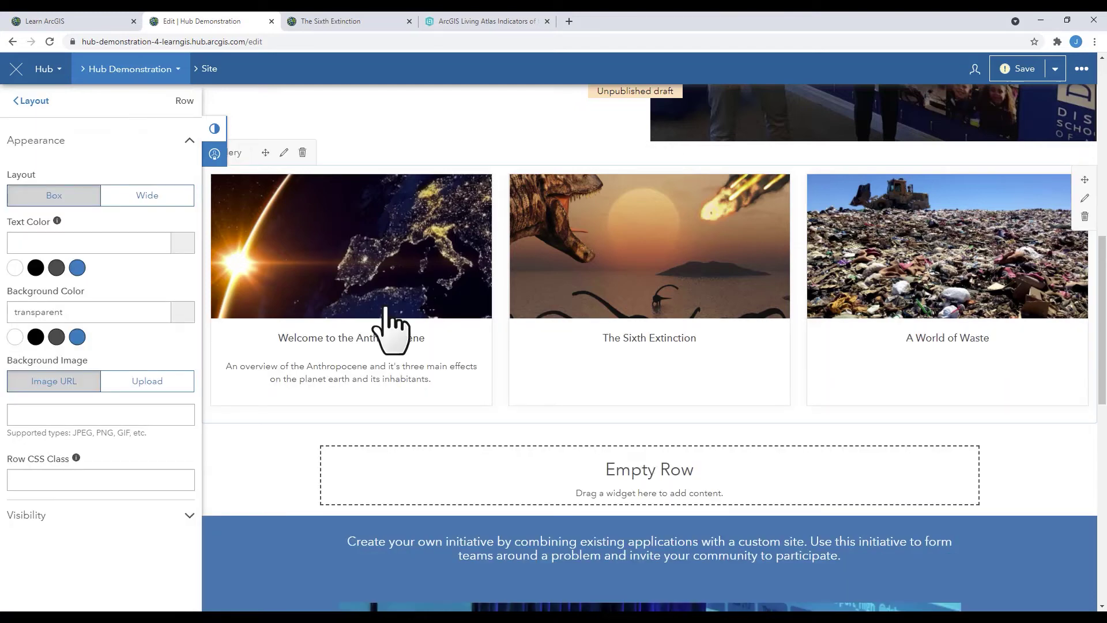
{"action": "left_click", "coordinate": [148, 198]}
{"action": "left_click", "coordinate": [28, 101]}
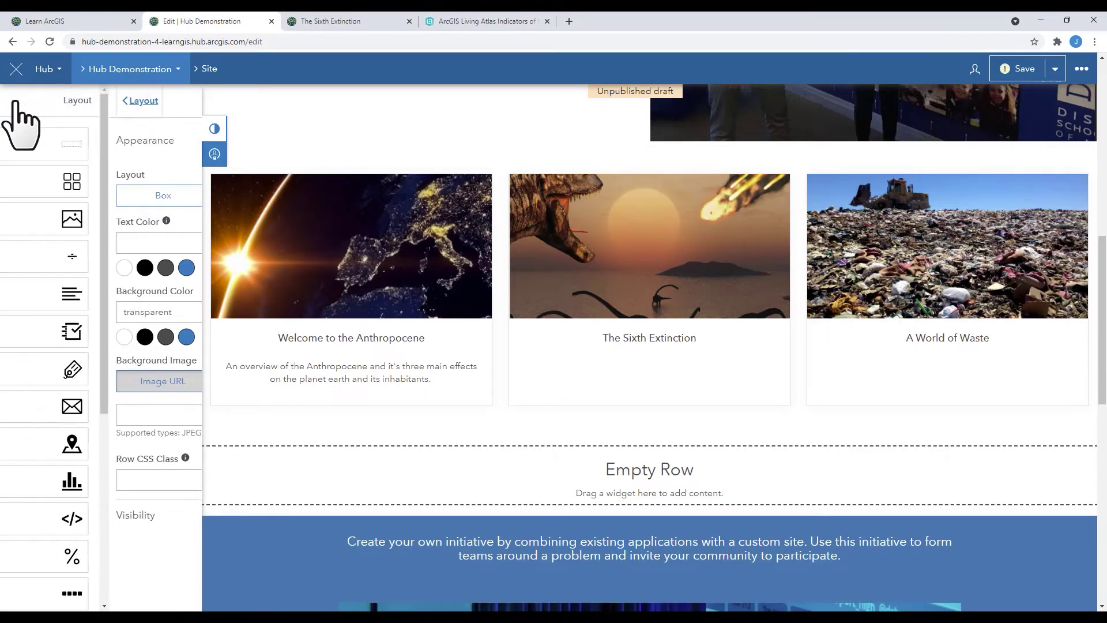
{"action": "left_click_drag", "start_coordinate": [151, 528], "coordinate": [625, 460]}
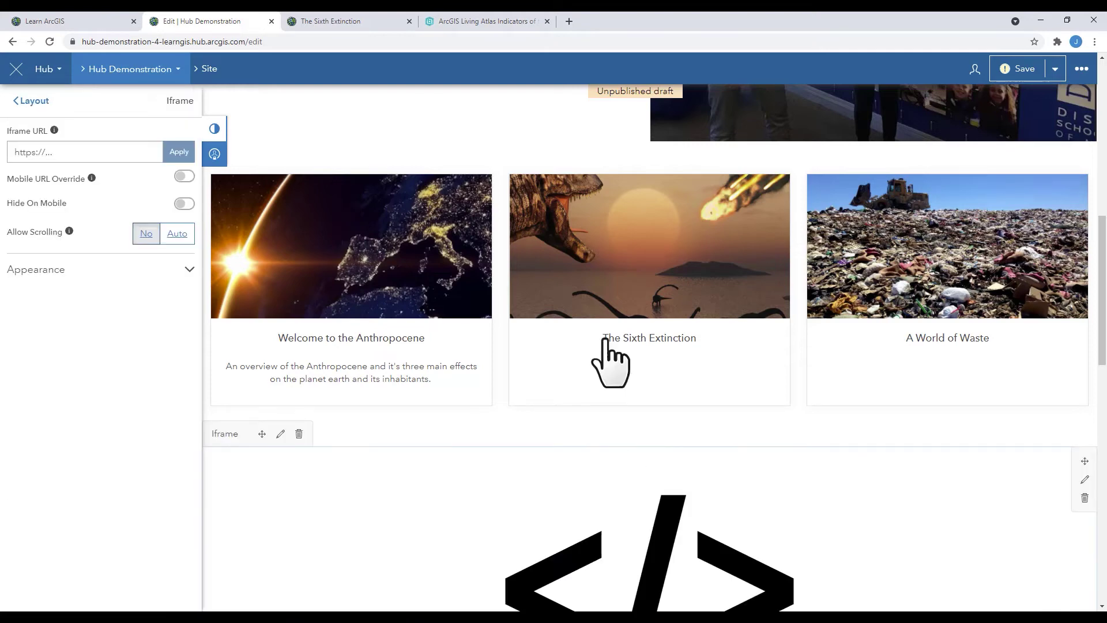
Copy the Living Atlas Indicators page address from its browser tab.
{"action": "left_click", "coordinate": [468, 22]}
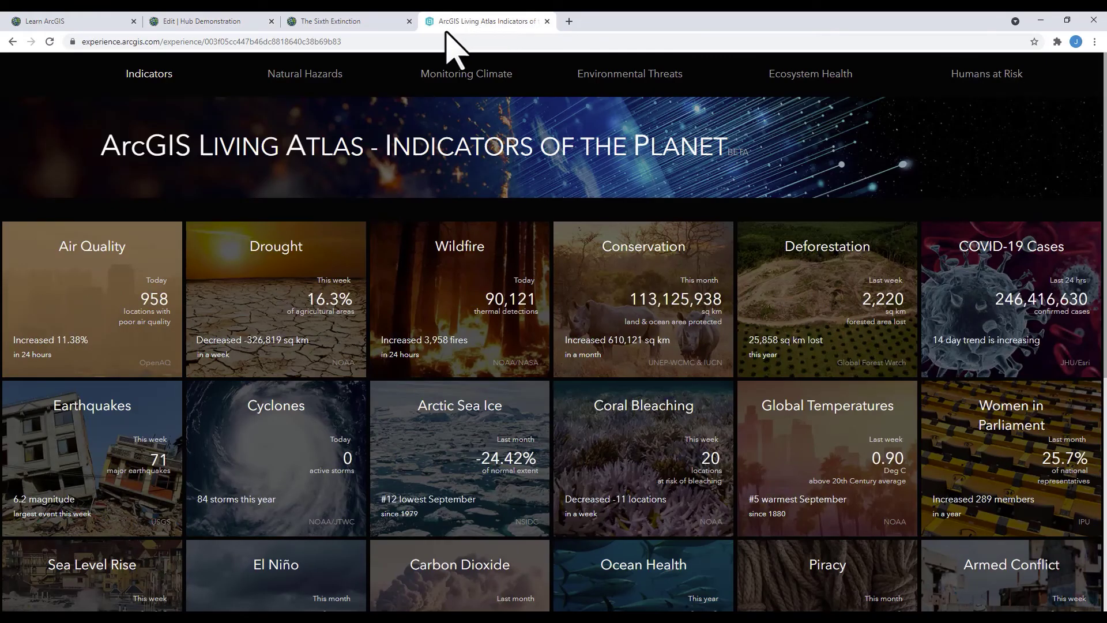
{"action": "left_click", "coordinate": [412, 41]}
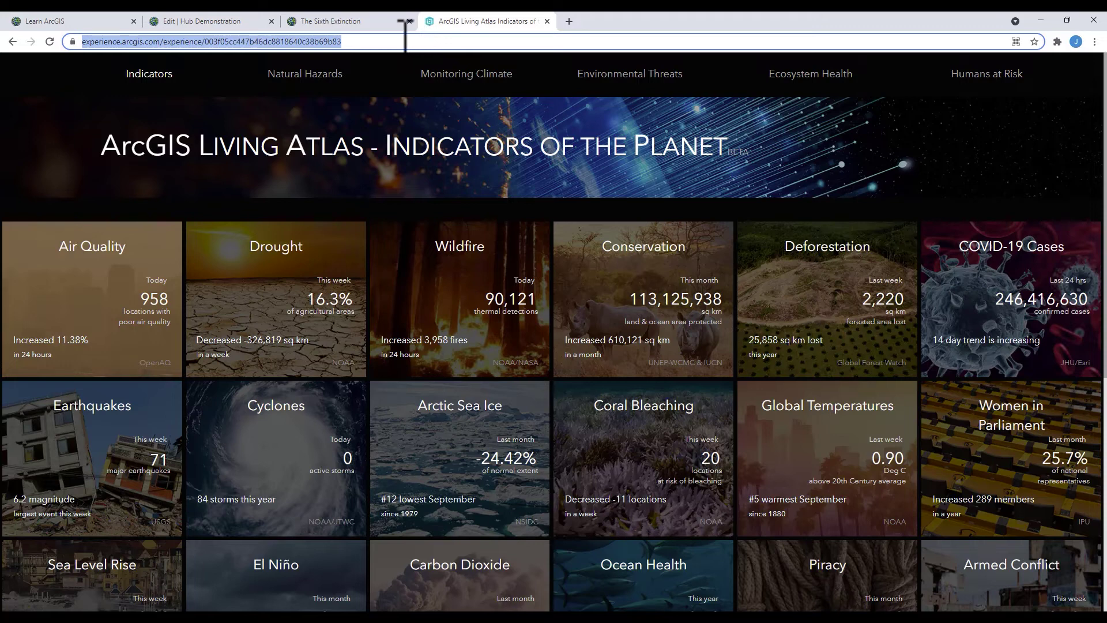
{"action": "right_click", "coordinate": [306, 43]}
{"action": "left_click", "coordinate": [329, 96]}
{"action": "left_click", "coordinate": [229, 17]}
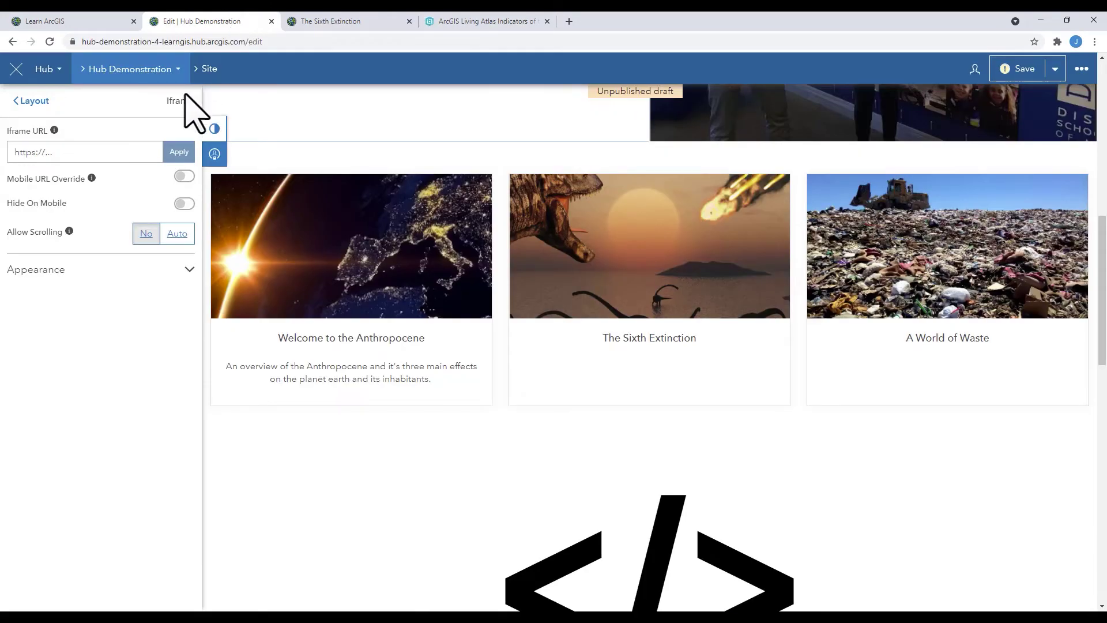
Paste the Living Atlas Indicators of the Planet address into the Iframe URL and apply it.
{"action": "left_click", "coordinate": [73, 153]}
{"action": "right_click", "coordinate": [30, 153]}
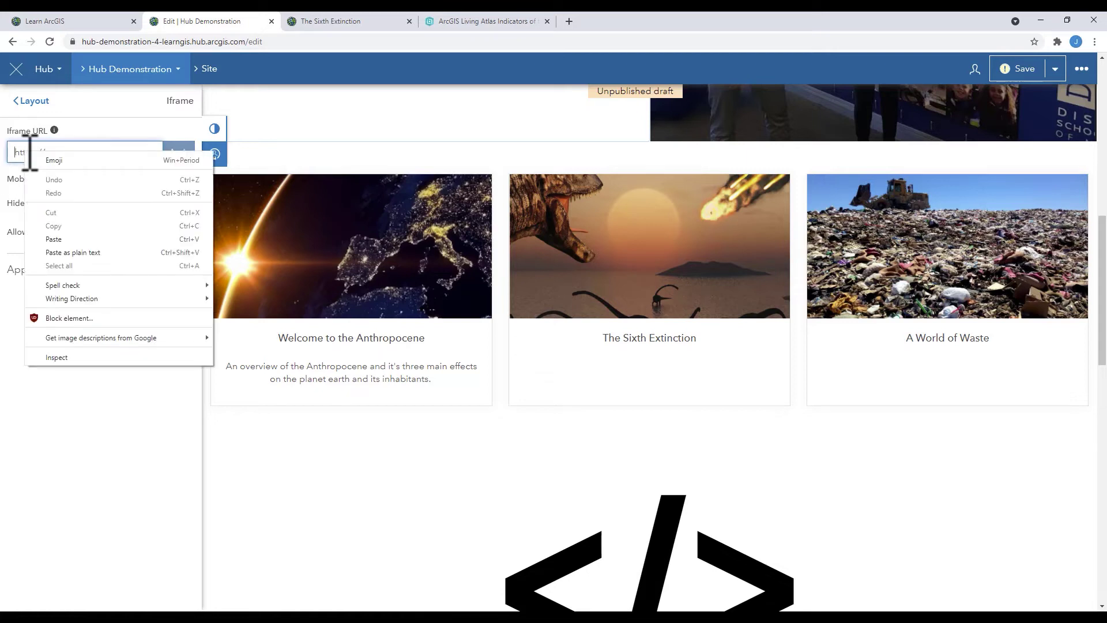
{"action": "left_click", "coordinate": [48, 239]}
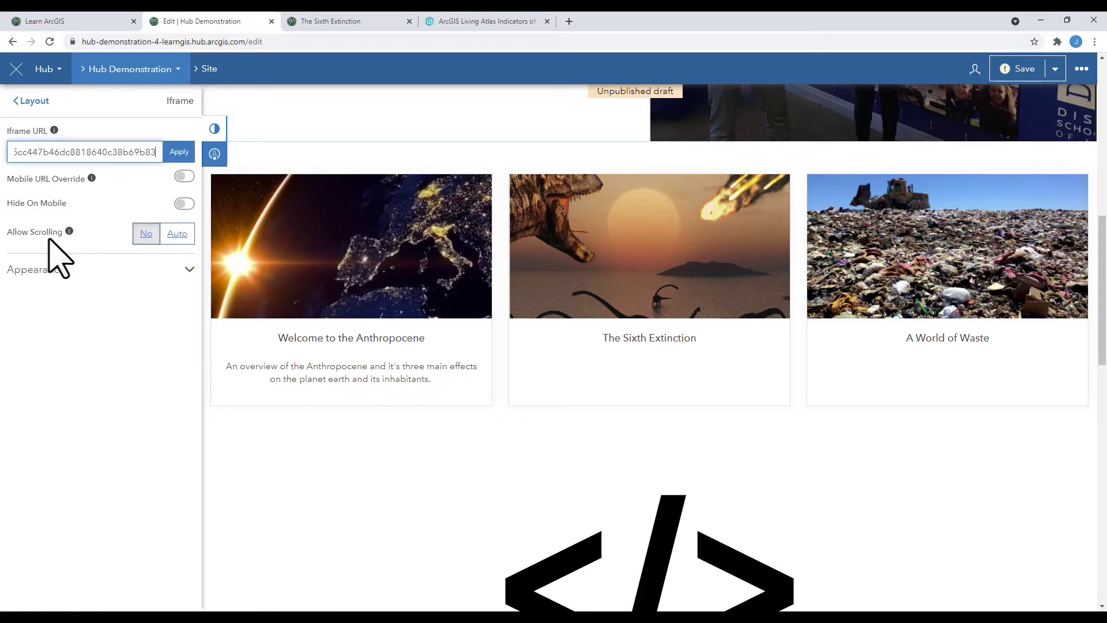
{"action": "left_click", "coordinate": [180, 152]}
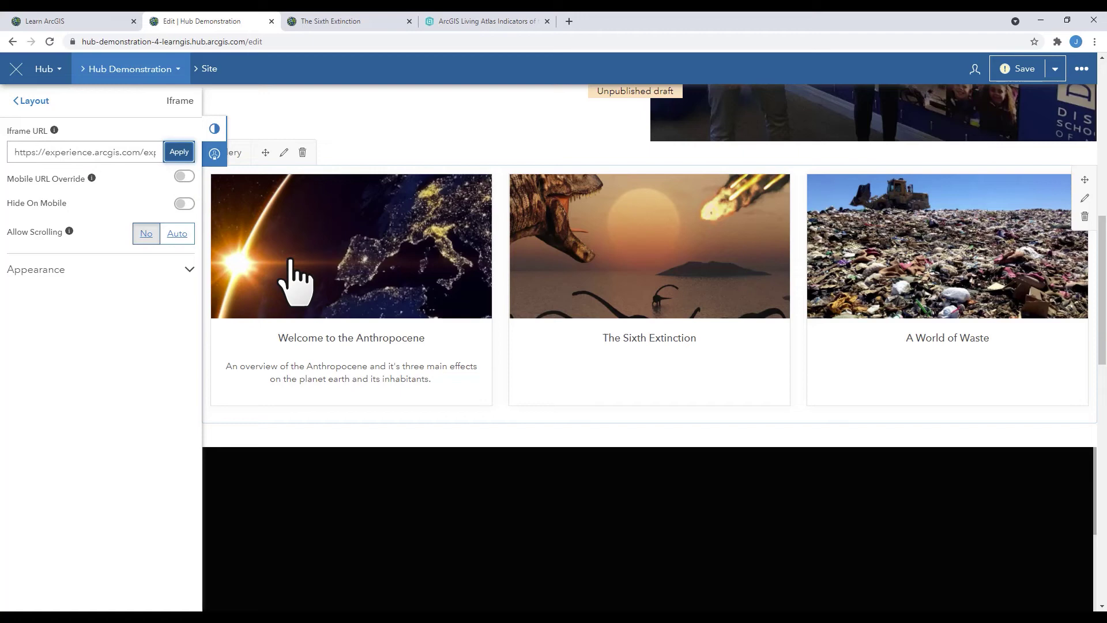
{"action": "scroll", "coordinate": [414, 375], "scroll_direction": "down", "scroll_amount": 5}
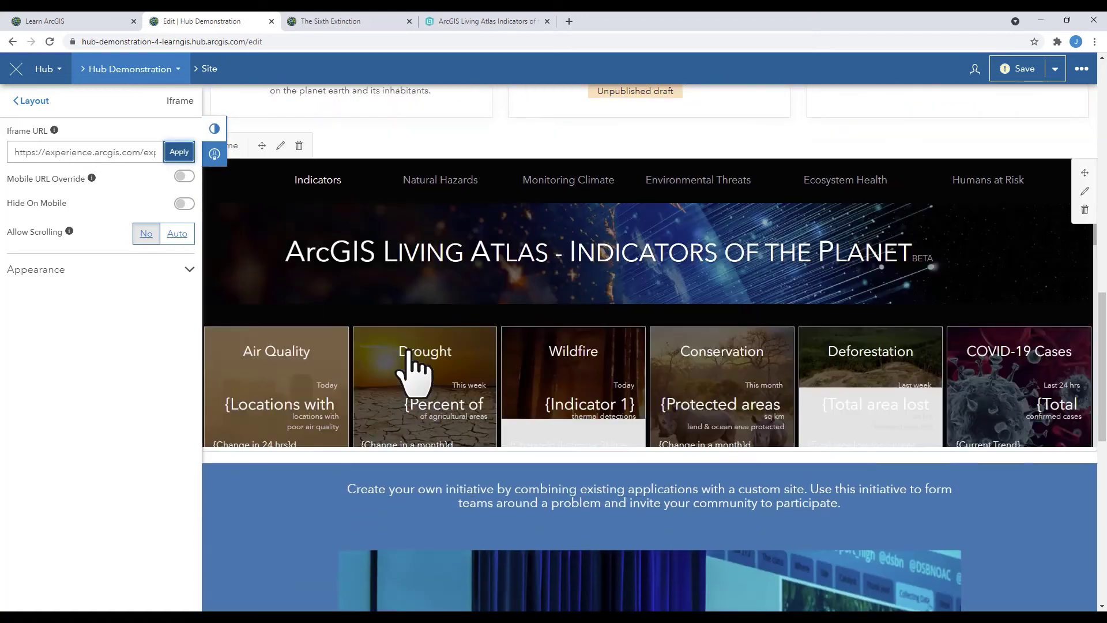